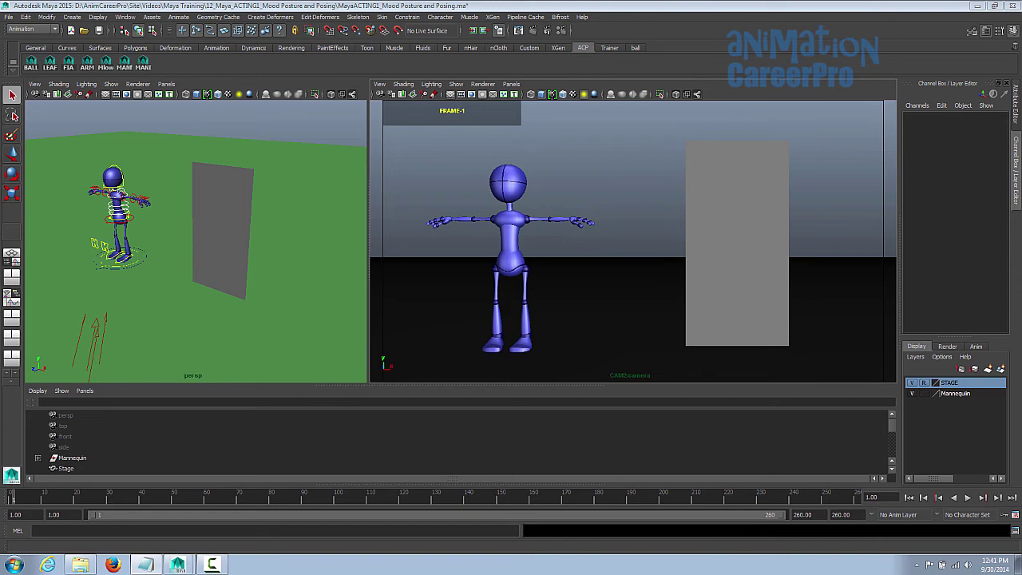
# Turn on textured display in both the perspective and camera viewports to show the reference photo on its plane.
pyautogui.keyDown('alt'); pyautogui.moveTo(199, 232); pyautogui.dragTo(247, 230); pyautogui.keyUp('alt')
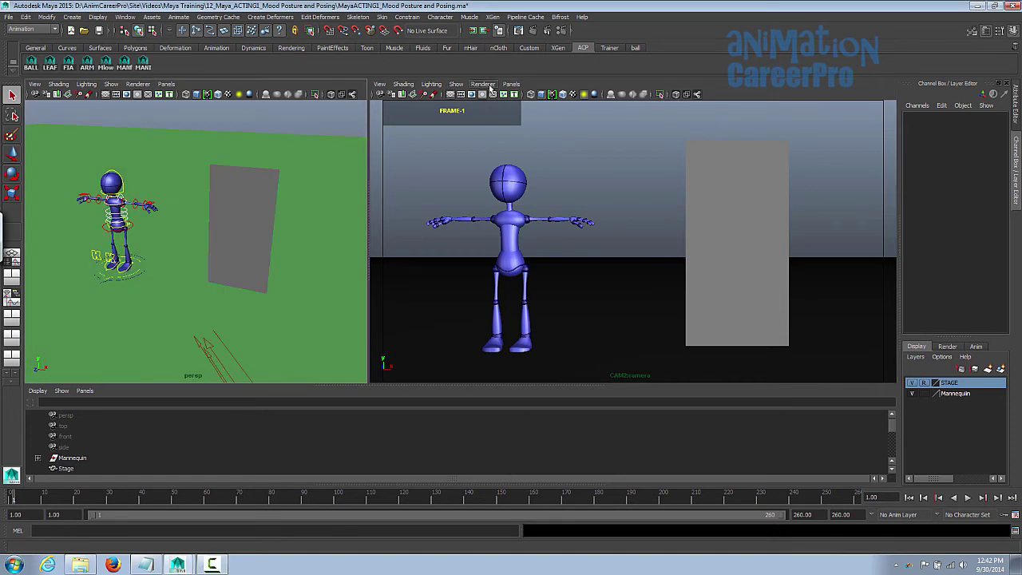
pyautogui.press('6')
pyautogui.press('6')
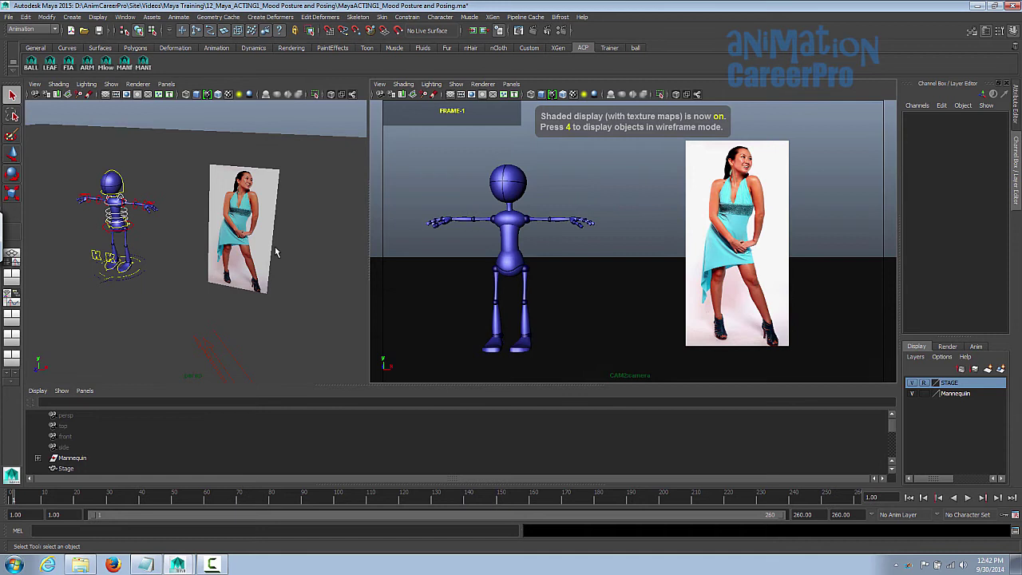
pyautogui.press('6')
pyautogui.keyDown('alt'); pyautogui.moveTo(287, 238); pyautogui.dragTo(331, 212, button='right'); pyautogui.keyUp('alt')
pyautogui.keyDown('alt'); pyautogui.moveTo(299, 244); pyautogui.dragTo(297, 244, button='middle'); pyautogui.keyUp('alt')
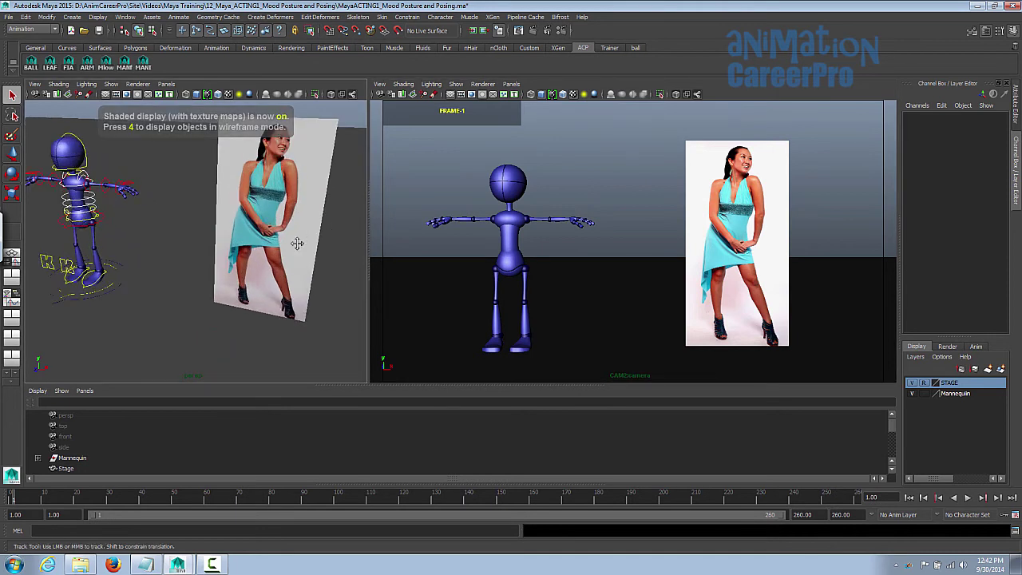
pyautogui.moveTo(297, 242)
pyautogui.keyDown('alt'); pyautogui.mouseDown()
pyautogui.moveTo(283, 265)
pyautogui.moveTo(266, 262)
pyautogui.moveTo(276, 267)
pyautogui.mouseUp(); pyautogui.keyUp('alt')
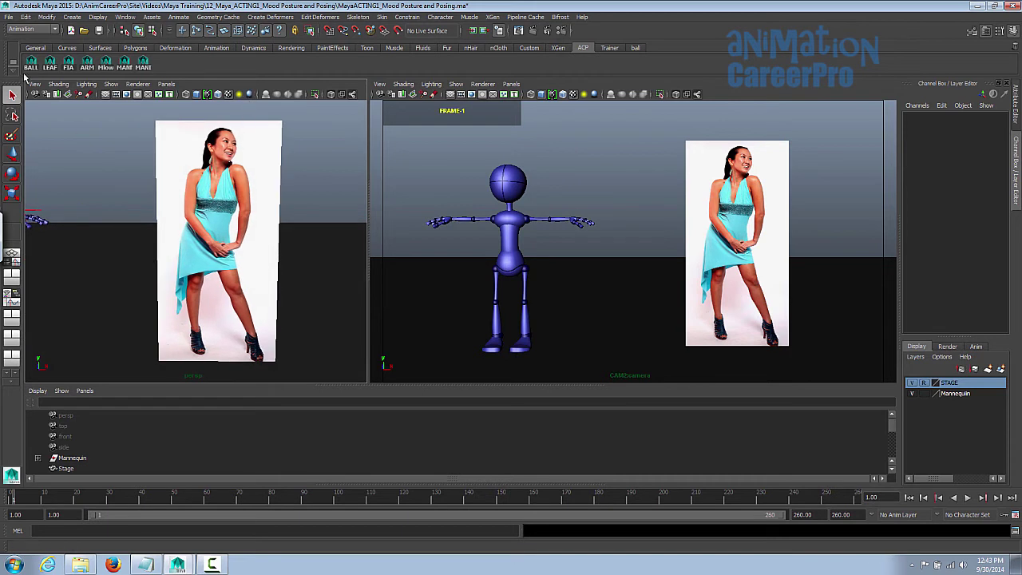
# With the Grease Pencil, sketch the line of action, shoulder line, hip line and both arms over the standing woman at frame 1.
pyautogui.click(89, 95)
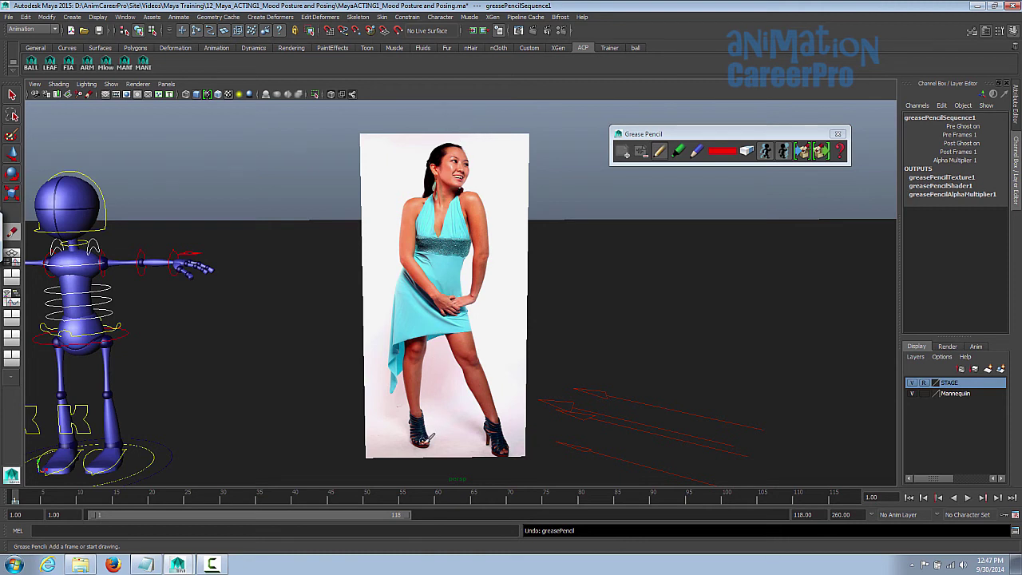
pyautogui.moveTo(424, 457)
pyautogui.mouseDown()
pyautogui.moveTo(409, 385)
pyautogui.moveTo(412, 326)
pyautogui.moveTo(453, 162)
pyautogui.moveTo(481, 124)
pyautogui.mouseUp()
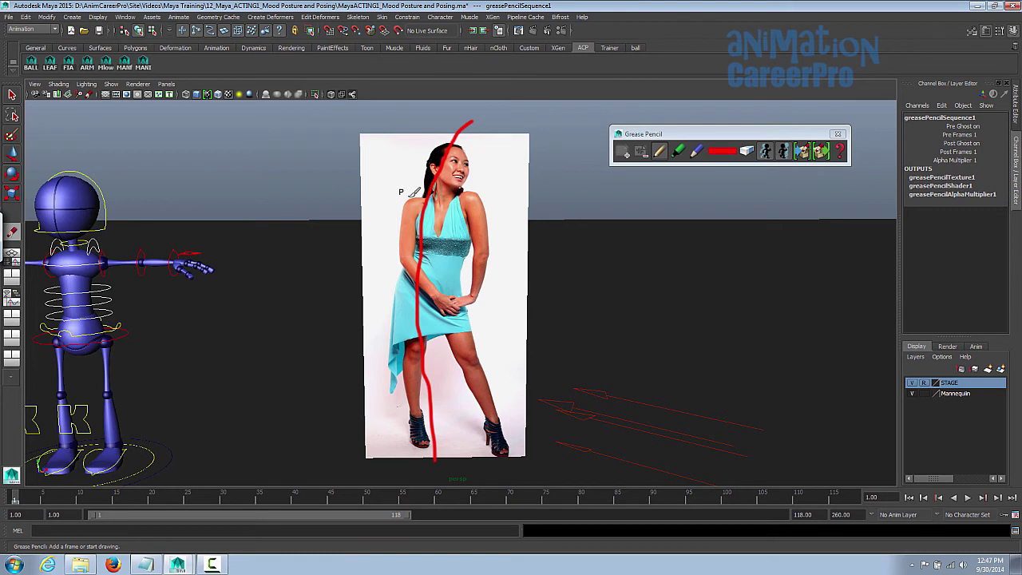
pyautogui.moveTo(404, 197); pyautogui.dragTo(492, 184)
pyautogui.moveTo(381, 284); pyautogui.dragTo(481, 292)
pyautogui.moveTo(471, 190)
pyautogui.mouseDown()
pyautogui.moveTo(486, 239)
pyautogui.moveTo(461, 287)
pyautogui.mouseUp()
pyautogui.moveTo(402, 202)
pyautogui.mouseDown()
pyautogui.moveTo(412, 227)
pyautogui.moveTo(405, 255)
pyautogui.moveTo(477, 305)
pyautogui.mouseUp()
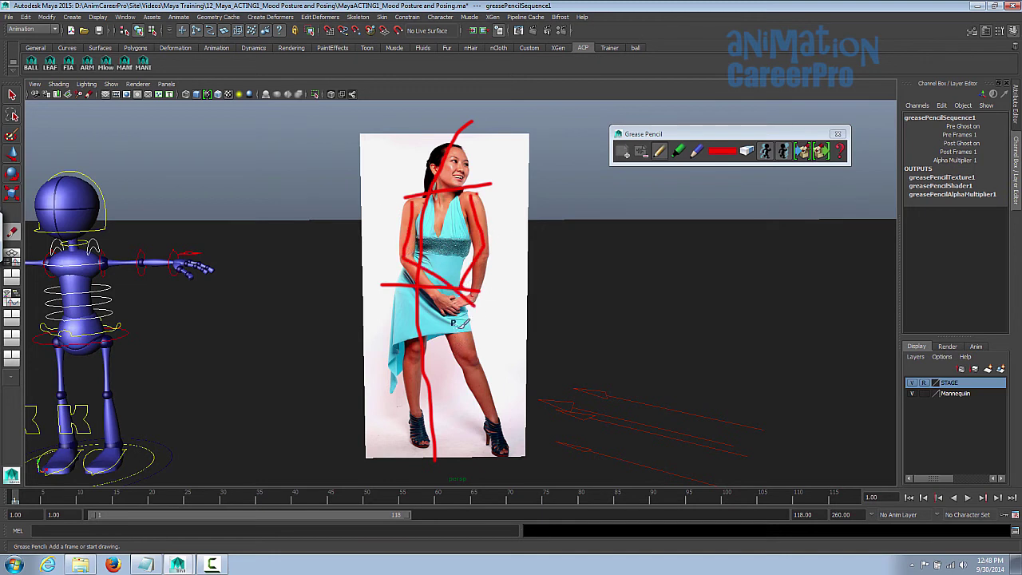
# Add a Grease Pencil frame at frame 20 and sketch the line of action and bent front leg over the yoga pose.
pyautogui.click(154, 501)
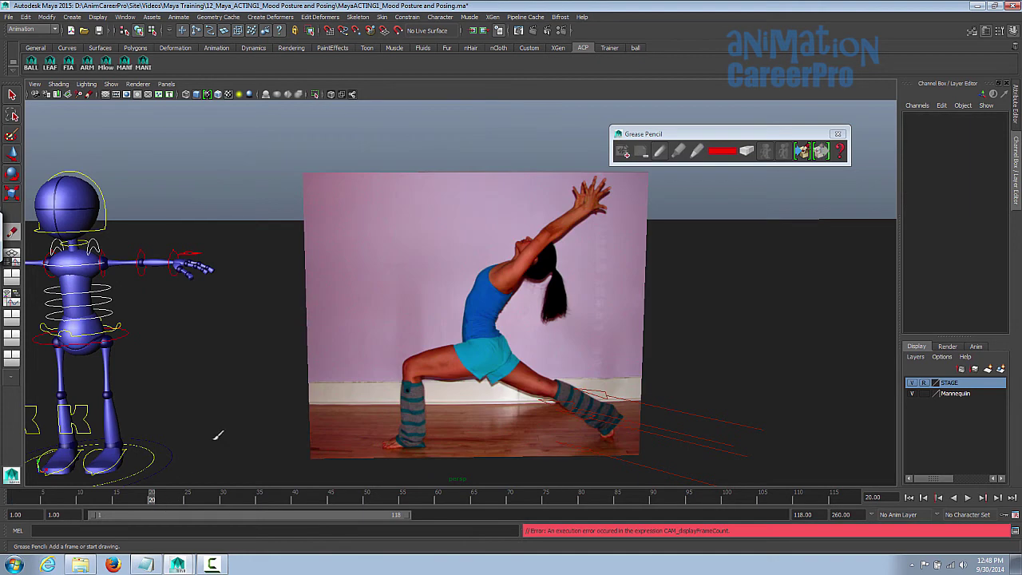
pyautogui.moveTo(639, 133); pyautogui.dragTo(671, 122)
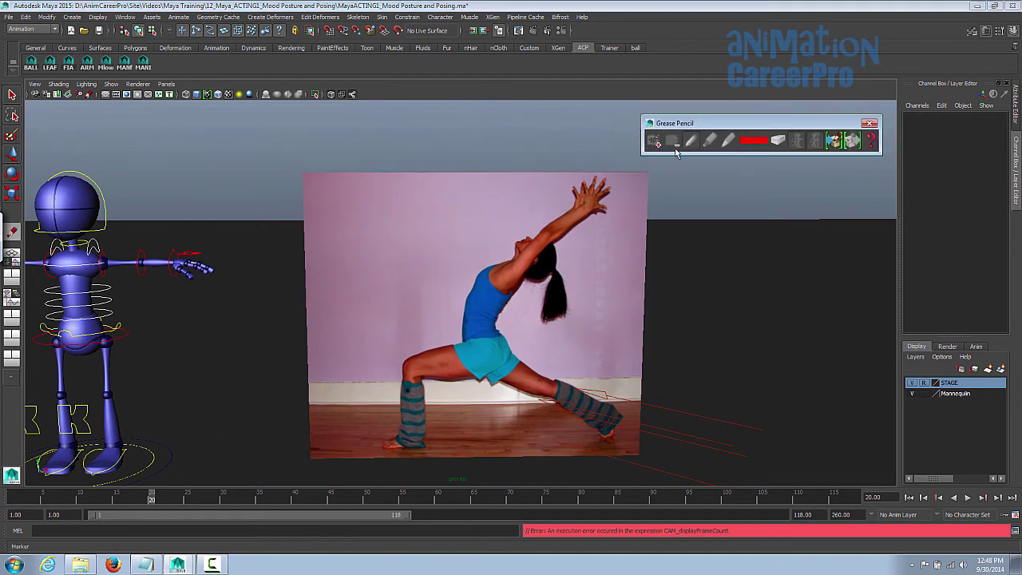
pyautogui.click(655, 142)
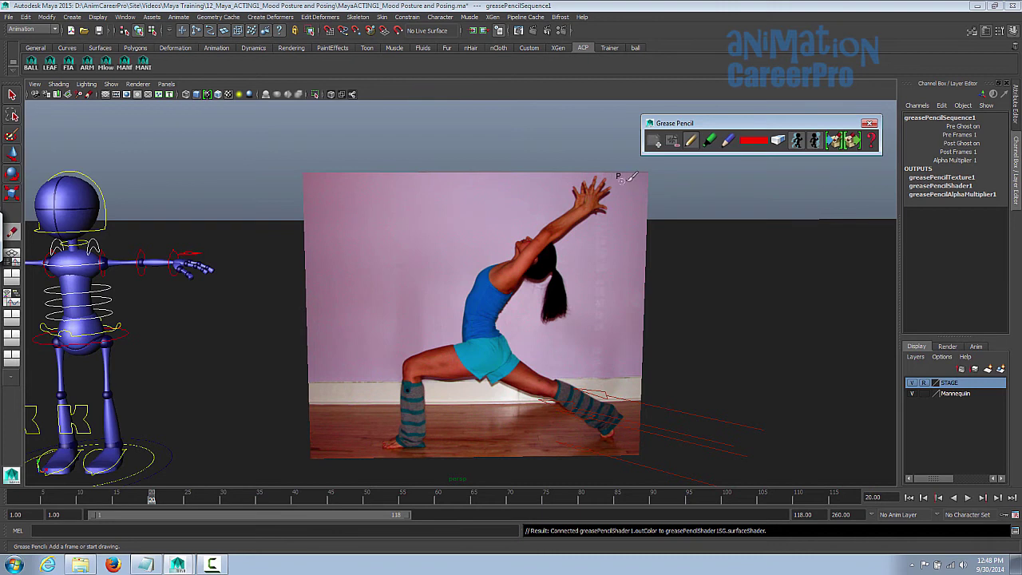
pyautogui.moveTo(634, 172)
pyautogui.mouseDown()
pyautogui.moveTo(539, 225)
pyautogui.moveTo(496, 272)
pyautogui.moveTo(509, 337)
pyautogui.moveTo(637, 435)
pyautogui.mouseUp()
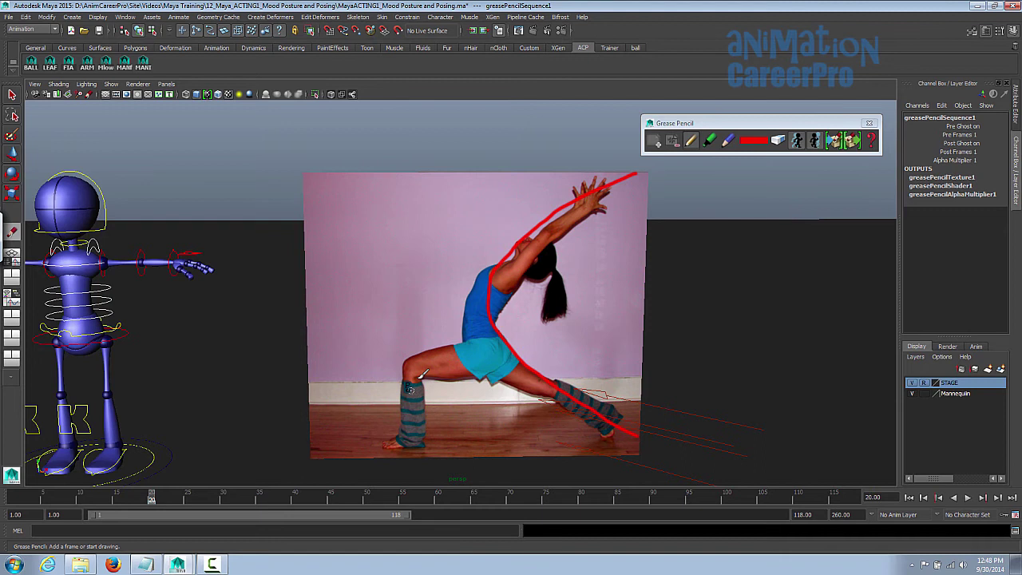
pyautogui.moveTo(416, 392); pyautogui.dragTo(417, 444)
pyautogui.moveTo(418, 360); pyautogui.dragTo(518, 354)
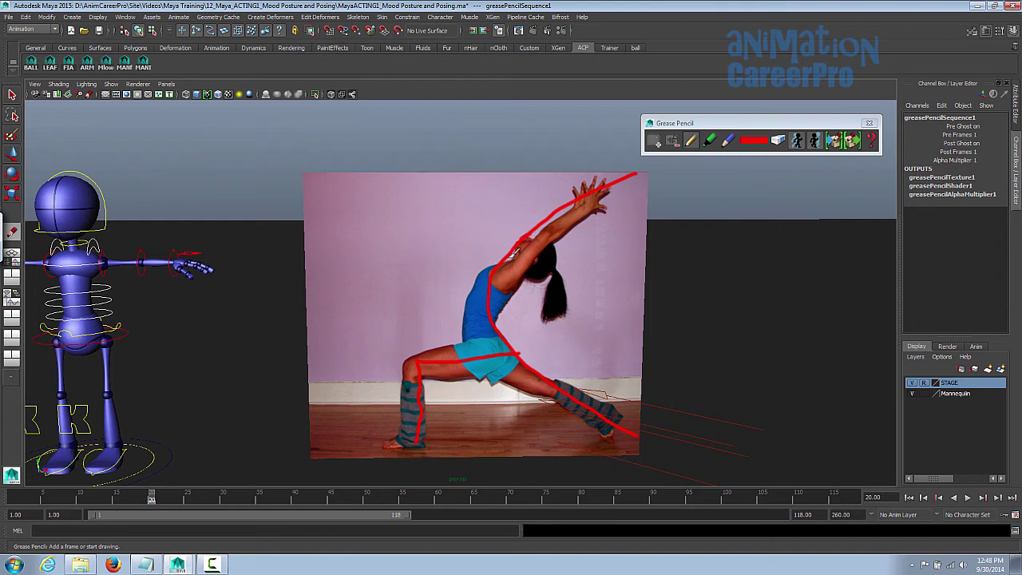
# Add a Grease Pencil frame at frame 40, sketch the slumped woman's line of action, and undo the sketch.
pyautogui.click(298, 501)
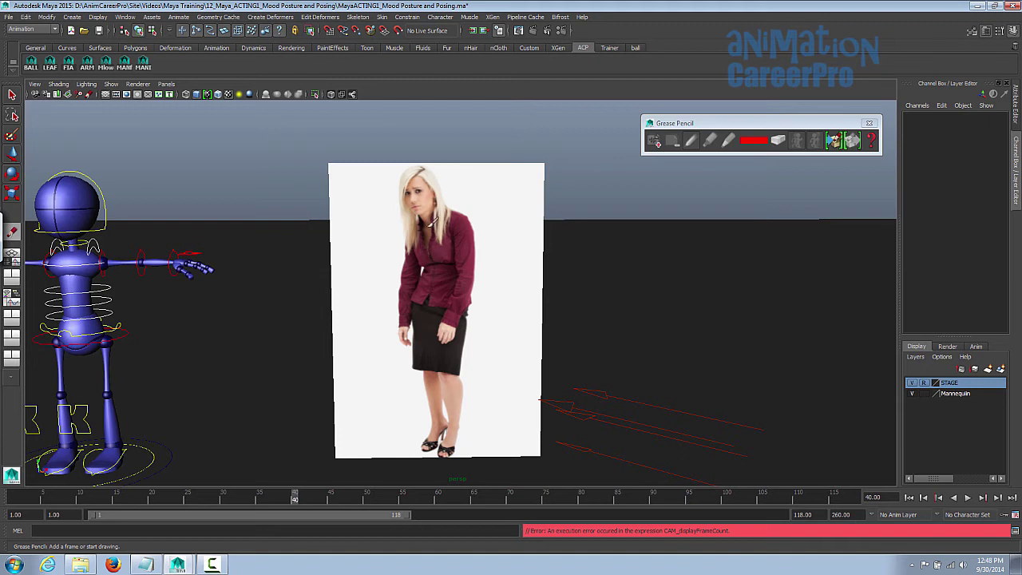
pyautogui.click(654, 140)
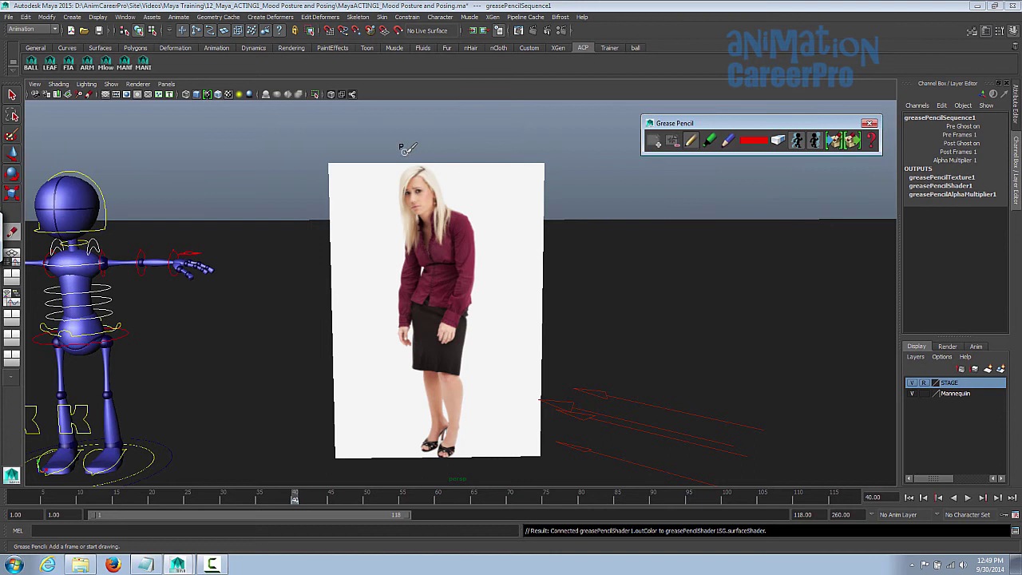
pyautogui.moveTo(406, 150)
pyautogui.mouseDown()
pyautogui.moveTo(421, 160)
pyautogui.moveTo(442, 215)
pyautogui.moveTo(423, 347)
pyautogui.moveTo(452, 442)
pyautogui.mouseUp()
pyautogui.hotkey('ctrl', 'z')
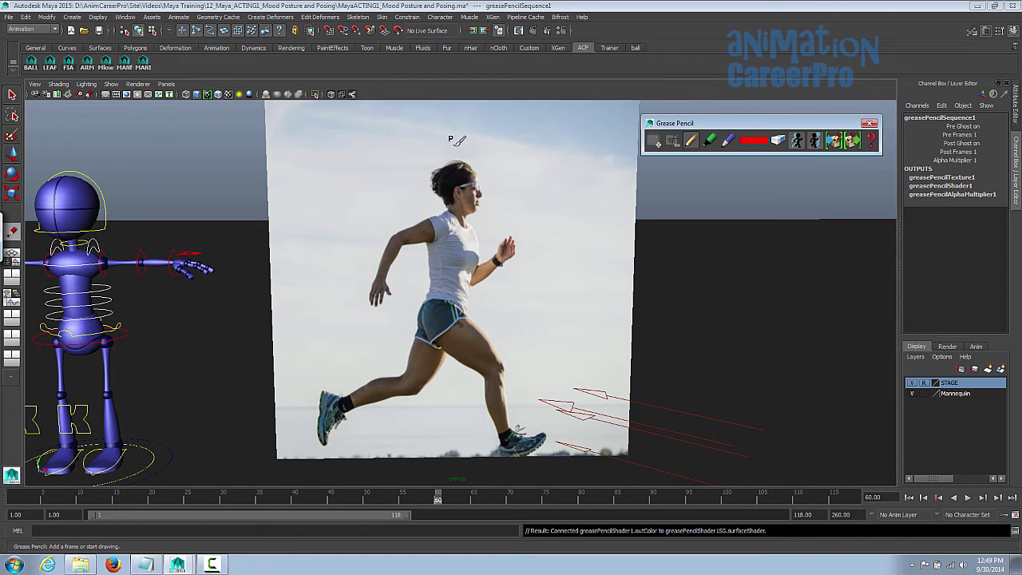
# Sketch the line of action, front leg and arm curve over the runner at frame 60, and undo the strokes.
pyautogui.moveTo(454, 144)
pyautogui.mouseDown()
pyautogui.moveTo(454, 272)
pyautogui.moveTo(430, 341)
pyautogui.moveTo(363, 389)
pyautogui.moveTo(266, 423)
pyautogui.mouseUp()
pyautogui.moveTo(454, 320)
pyautogui.mouseDown()
pyautogui.moveTo(502, 358)
pyautogui.moveTo(511, 431)
pyautogui.mouseUp()
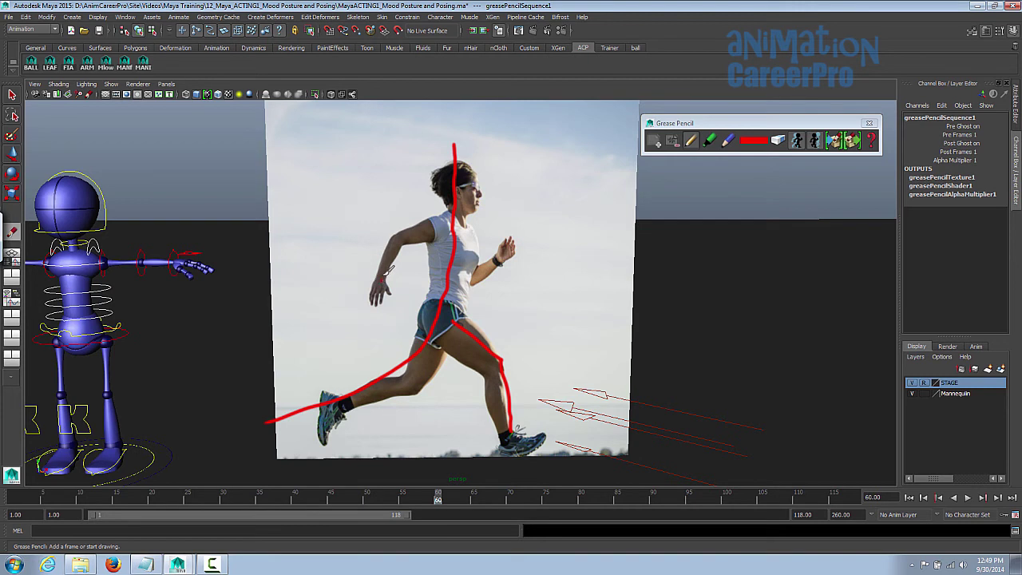
pyautogui.moveTo(415, 236)
pyautogui.mouseDown()
pyautogui.moveTo(455, 231)
pyautogui.moveTo(475, 254)
pyautogui.moveTo(547, 230)
pyautogui.mouseUp()
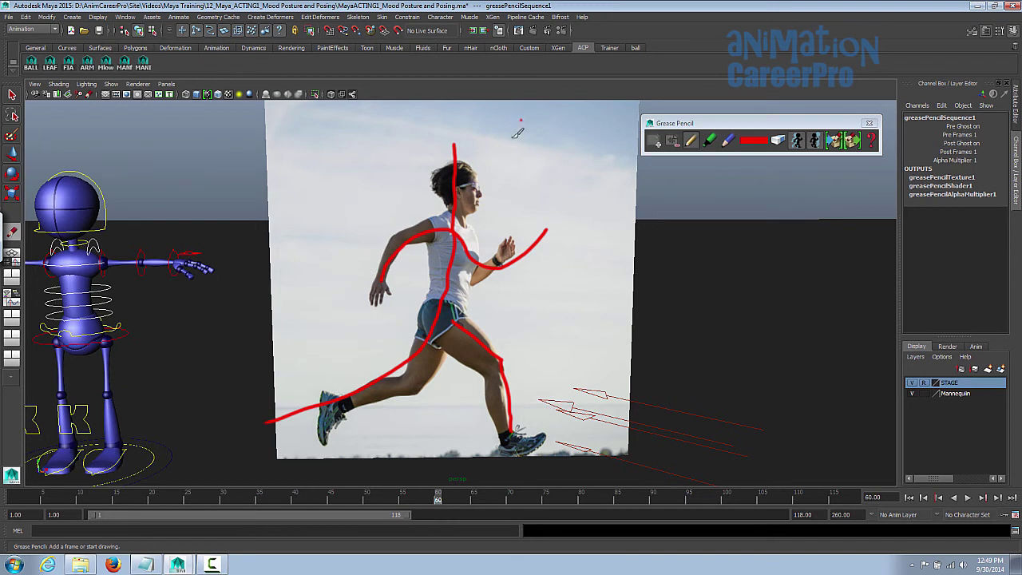
pyautogui.moveTo(521, 120)
pyautogui.mouseDown()
pyautogui.moveTo(540, 154)
pyautogui.moveTo(604, 120)
pyautogui.moveTo(534, 212)
pyautogui.mouseUp()
pyautogui.hotkey('ctrl', 'z')
pyautogui.hotkey('ctrl', 'z')
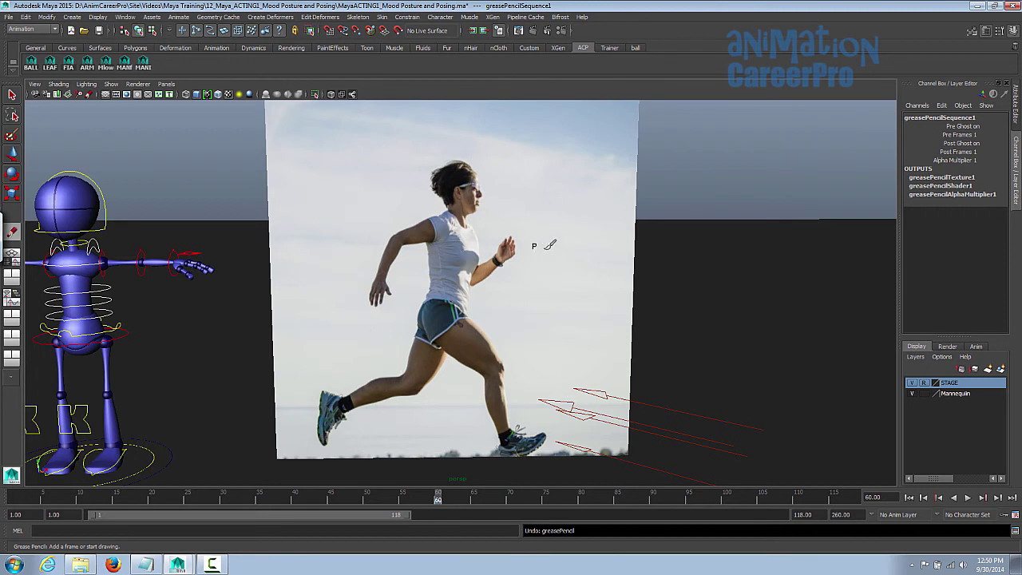
# Extend the end of the visible playback range to frame 260 and go to the reference pose at frame 80.
pyautogui.moveTo(463, 497); pyautogui.dragTo(476, 497)
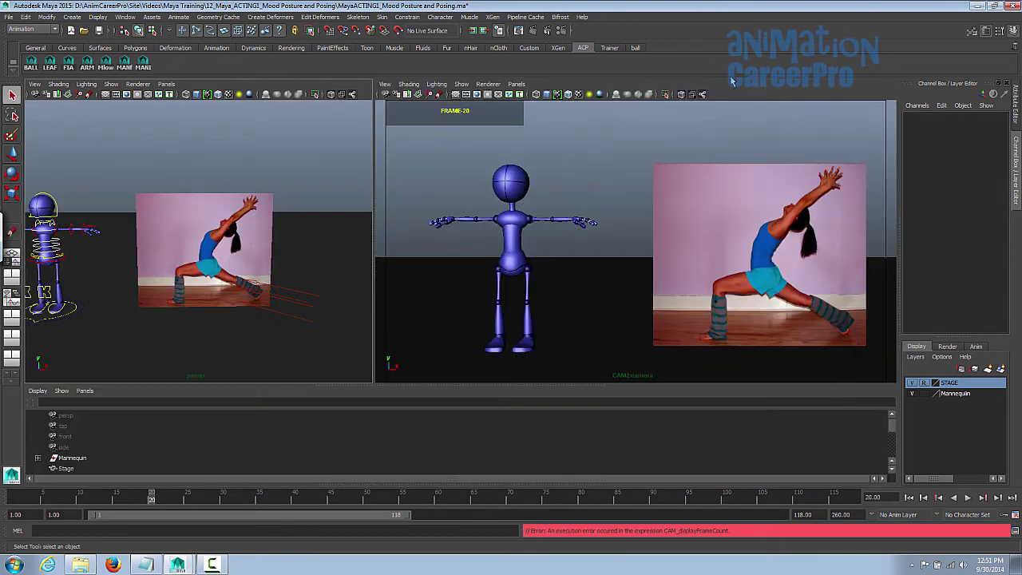
pyautogui.click(25, 499)
pyautogui.hotkey('alt', 'v')
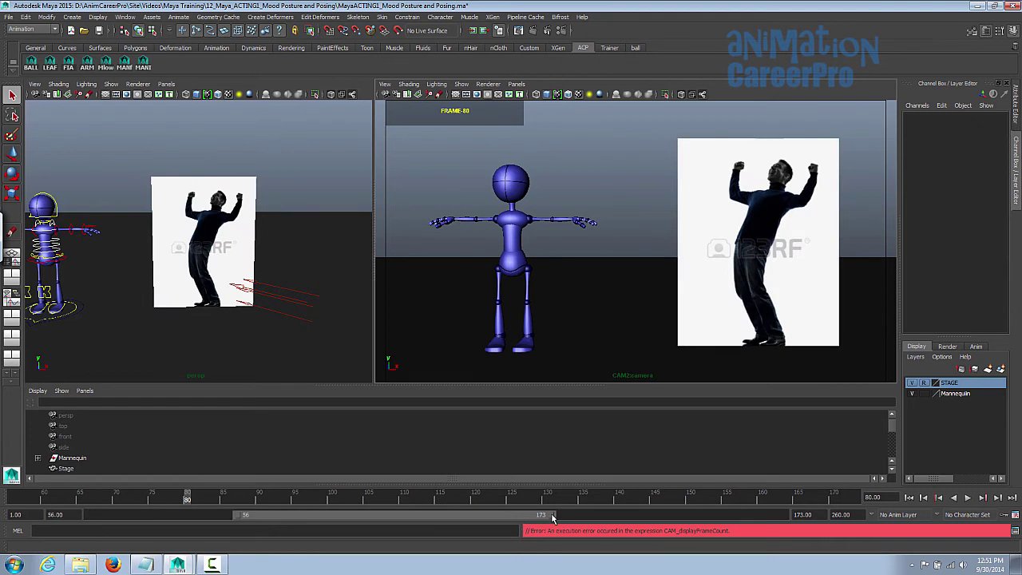
pyautogui.moveTo(551, 514); pyautogui.dragTo(778, 515)
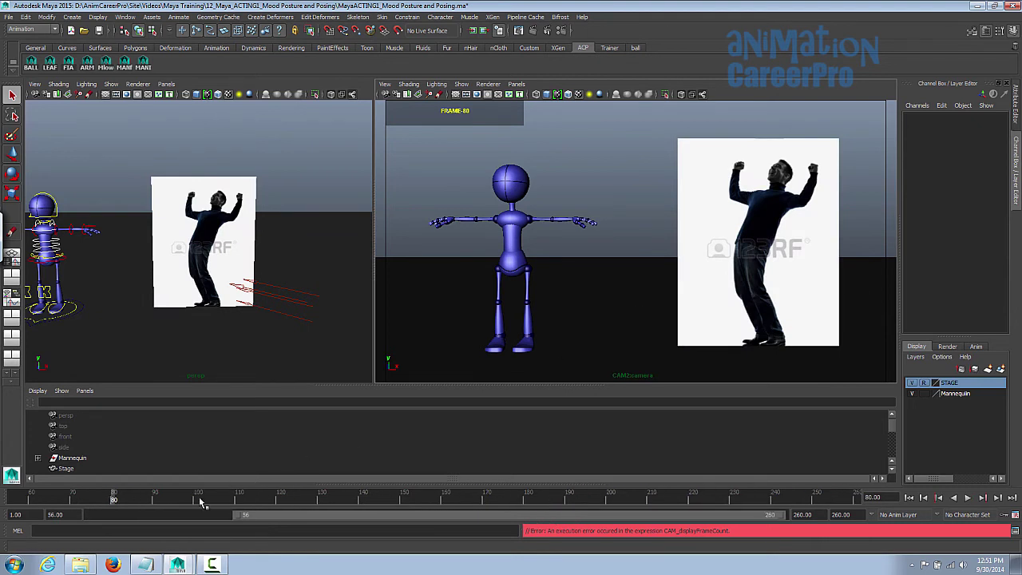
pyautogui.moveTo(194, 502)
pyautogui.mouseDown()
pyautogui.moveTo(114, 503)
pyautogui.moveTo(609, 487)
pyautogui.moveTo(817, 499)
pyautogui.moveTo(215, 498)
pyautogui.moveTo(171, 524)
pyautogui.moveTo(114, 527)
pyautogui.mouseUp()
# Sketch the line of action and raised arms over the backward-leaning man with the Grease Pencil, and undo the sketch.
pyautogui.keyDown('alt'); pyautogui.moveTo(347, 231); pyautogui.dragTo(264, 228); pyautogui.keyUp('alt')
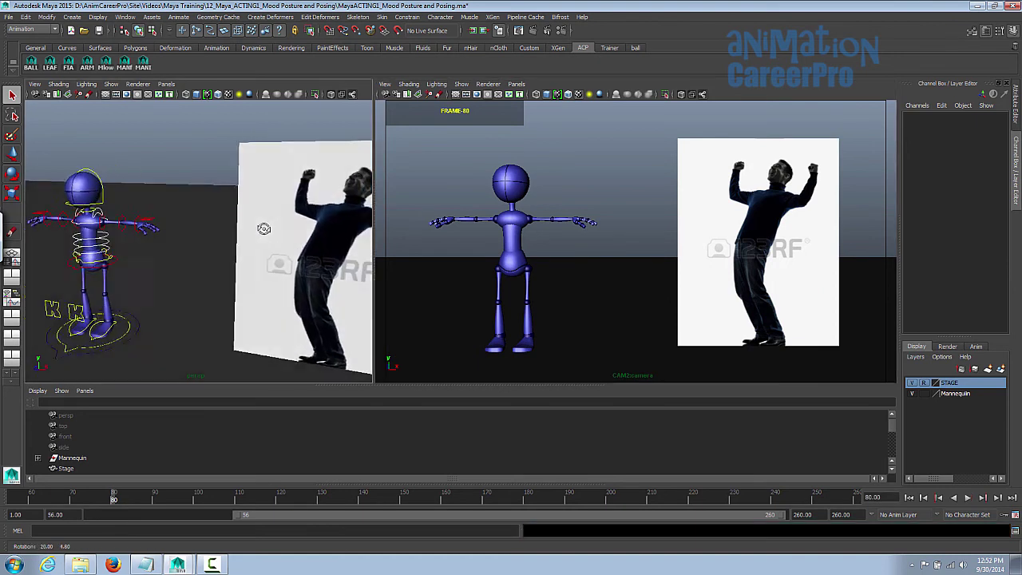
pyautogui.keyDown('alt'); pyautogui.moveTo(264, 229); pyautogui.dragTo(272, 224, button='middle'); pyautogui.keyUp('alt')
pyautogui.keyDown('alt'); pyautogui.moveTo(271, 224); pyautogui.dragTo(294, 223, button='right'); pyautogui.keyUp('alt')
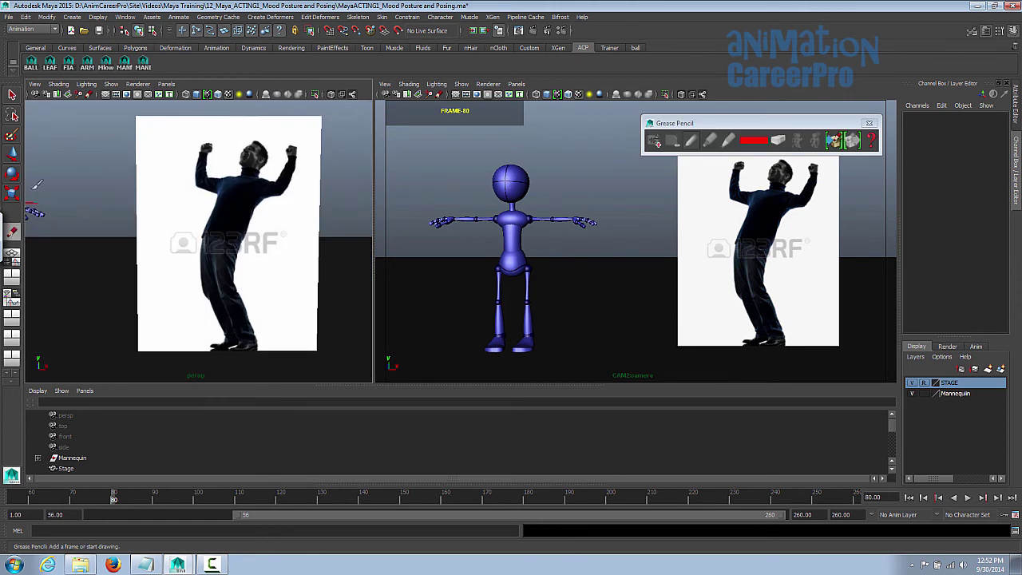
pyautogui.moveTo(275, 132)
pyautogui.mouseDown()
pyautogui.moveTo(235, 191)
pyautogui.moveTo(230, 251)
pyautogui.moveTo(241, 319)
pyautogui.moveTo(262, 350)
pyautogui.mouseUp()
pyautogui.moveTo(203, 142)
pyautogui.mouseDown()
pyautogui.moveTo(206, 174)
pyautogui.moveTo(285, 179)
pyautogui.moveTo(293, 147)
pyautogui.moveTo(283, 182)
pyautogui.mouseUp()
pyautogui.hotkey('ctrl', 'z')
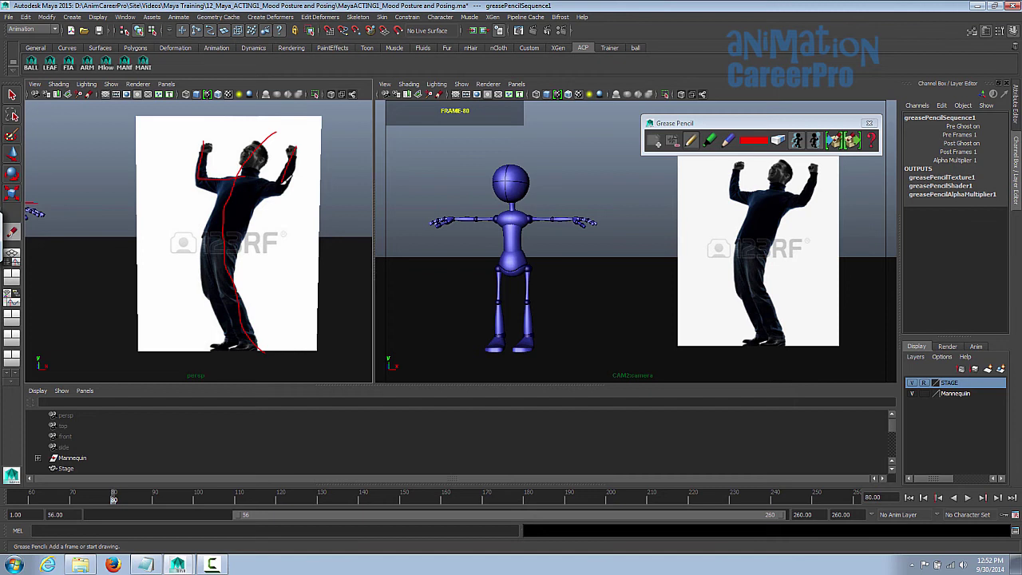
pyautogui.hotkey('ctrl', 'z')
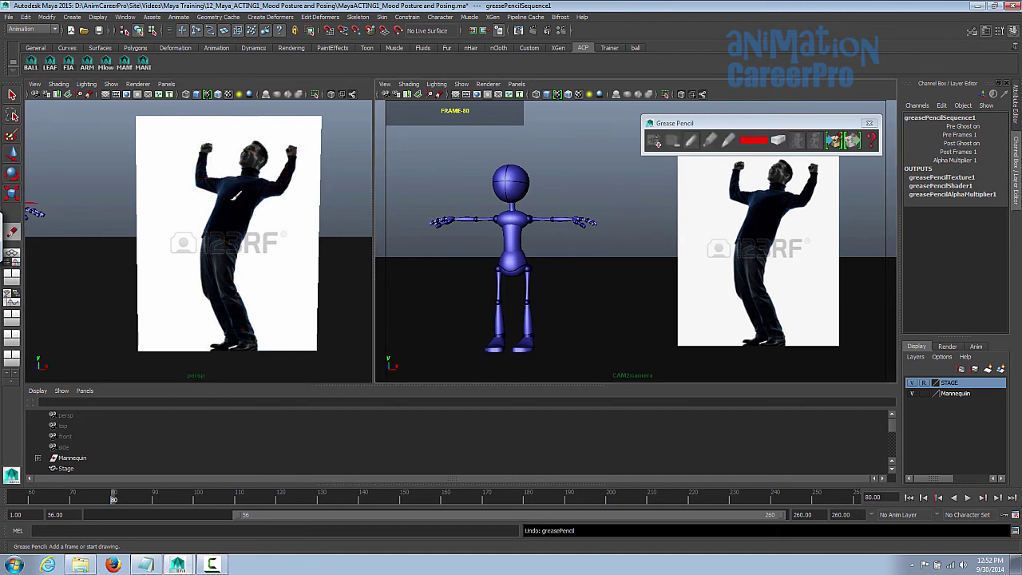
# Return to the Select tool for picking the mannequin's controls and close the Grease Pencil window.
pyautogui.keyDown('alt'); pyautogui.moveTo(199, 201); pyautogui.dragTo(298, 194, button='middle'); pyautogui.keyUp('alt')
pyautogui.click(12, 95)
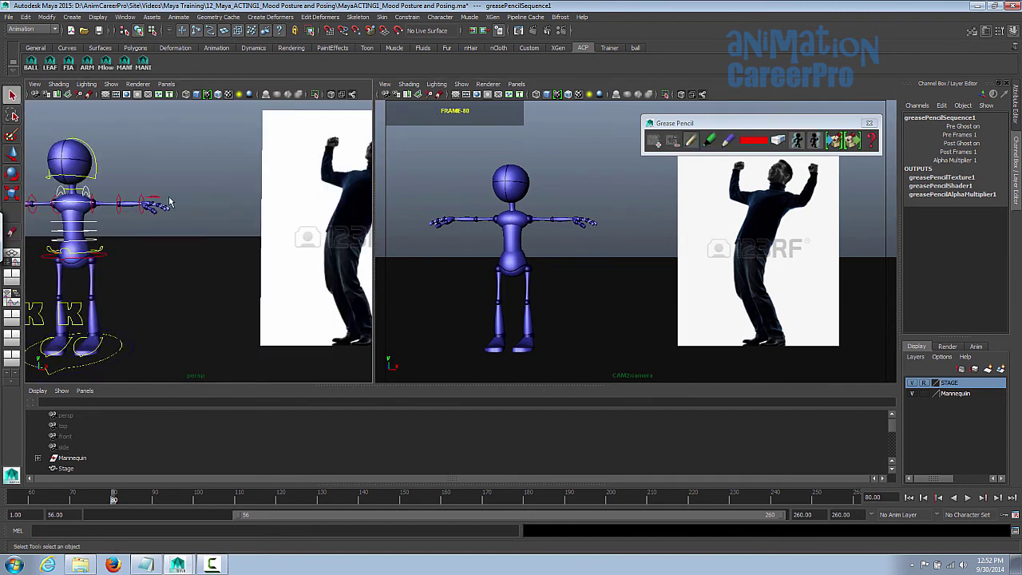
pyautogui.keyDown('alt'); pyautogui.moveTo(294, 228); pyautogui.dragTo(296, 237); pyautogui.keyUp('alt')
pyautogui.click(131, 179)
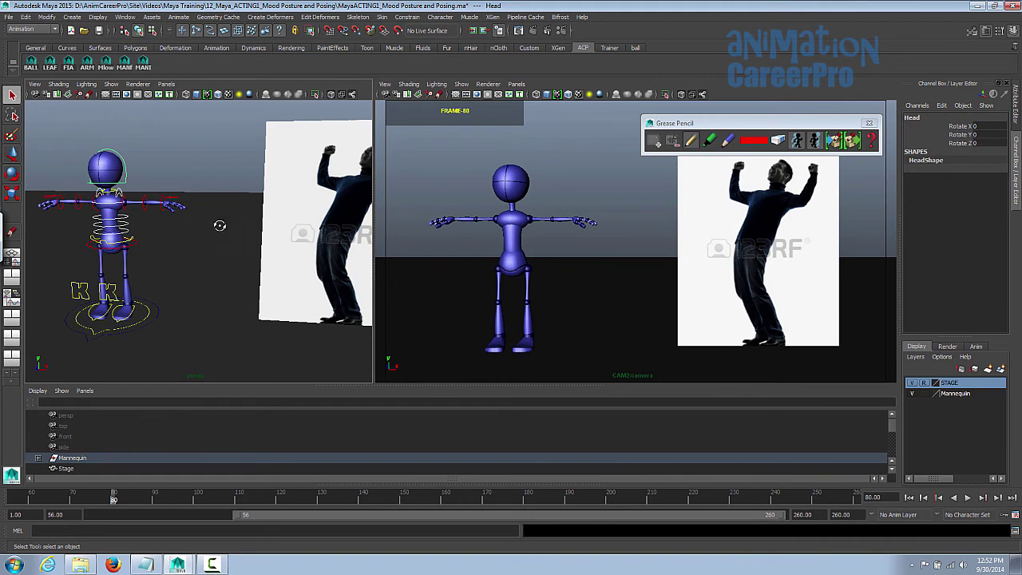
pyautogui.keyDown('alt'); pyautogui.moveTo(218, 226); pyautogui.dragTo(233, 216); pyautogui.keyUp('alt')
pyautogui.hotkey('ctrl', 'z')
pyautogui.hotkey('ctrl', 'z')
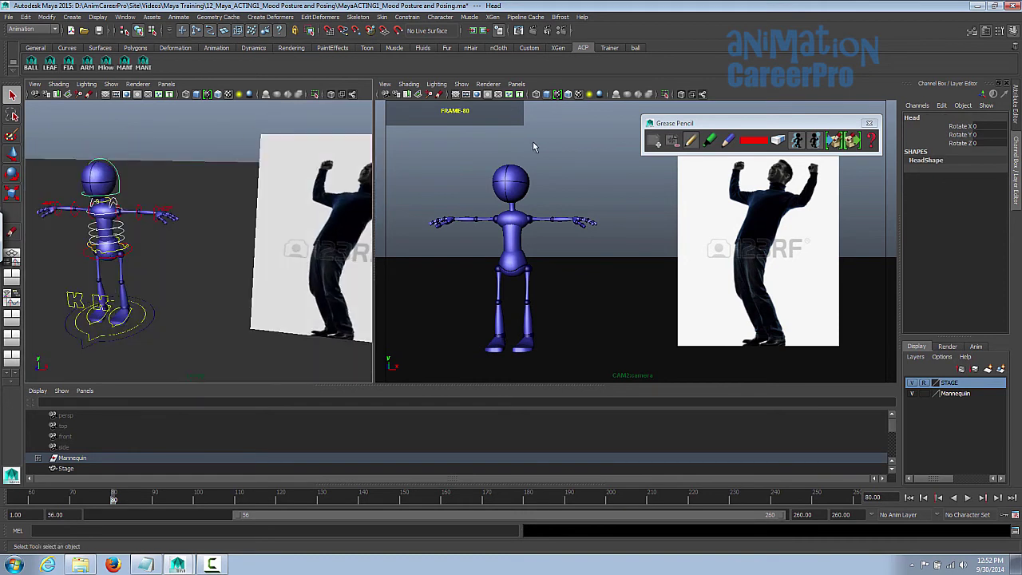
pyautogui.hotkey('ctrl', 'z')
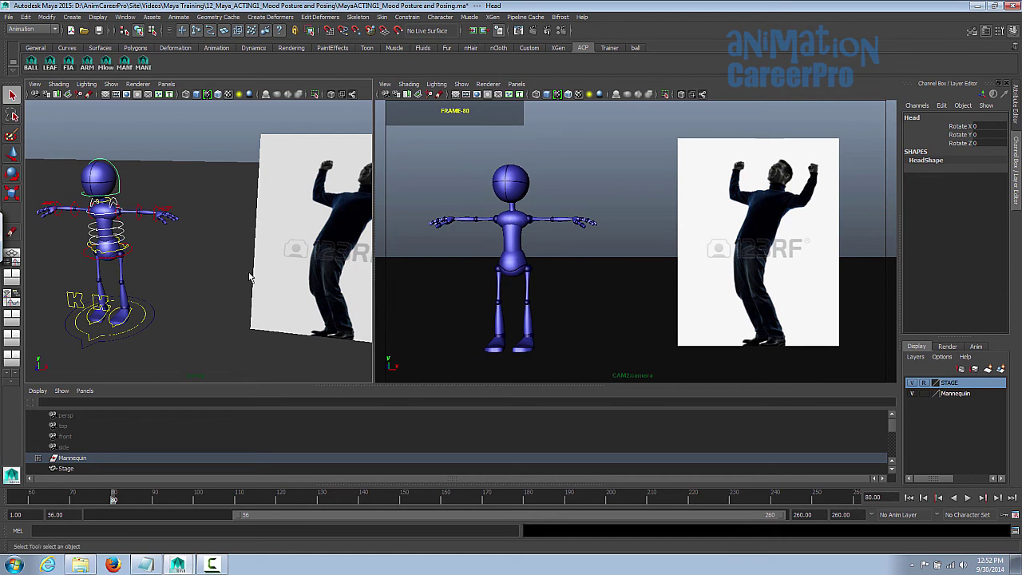
# Rotate the mannequin's main position control Mann_POS to about -24.5 degrees around Y.
pyautogui.click(134, 317)
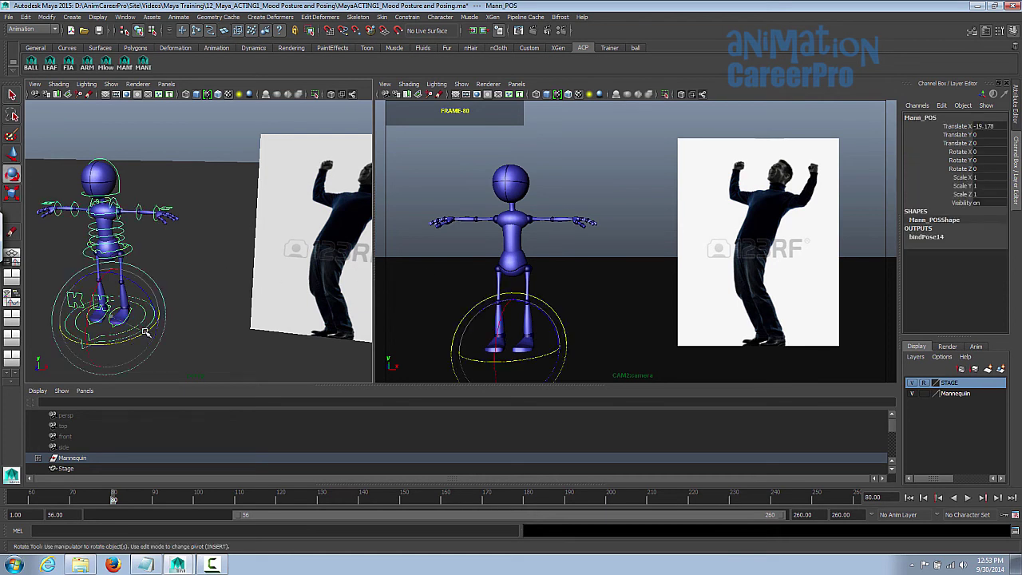
pyautogui.press('e')
pyautogui.moveTo(134, 317); pyautogui.dragTo(127, 342)
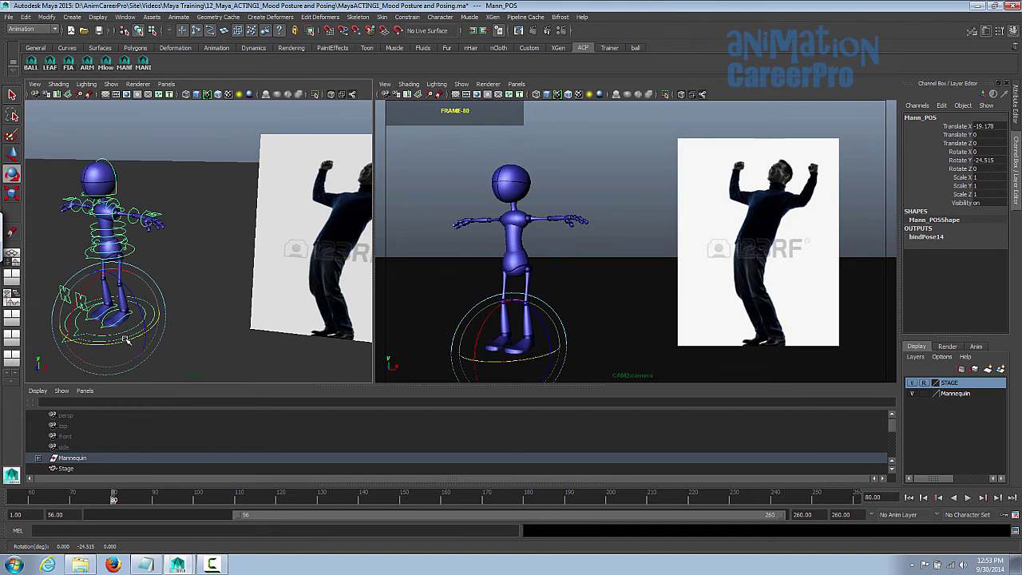
# Move the mannequin's Root_control to about -1.151 in Y and 2.162 in Z, lowering and shifting the hips.
pyautogui.click(136, 250)
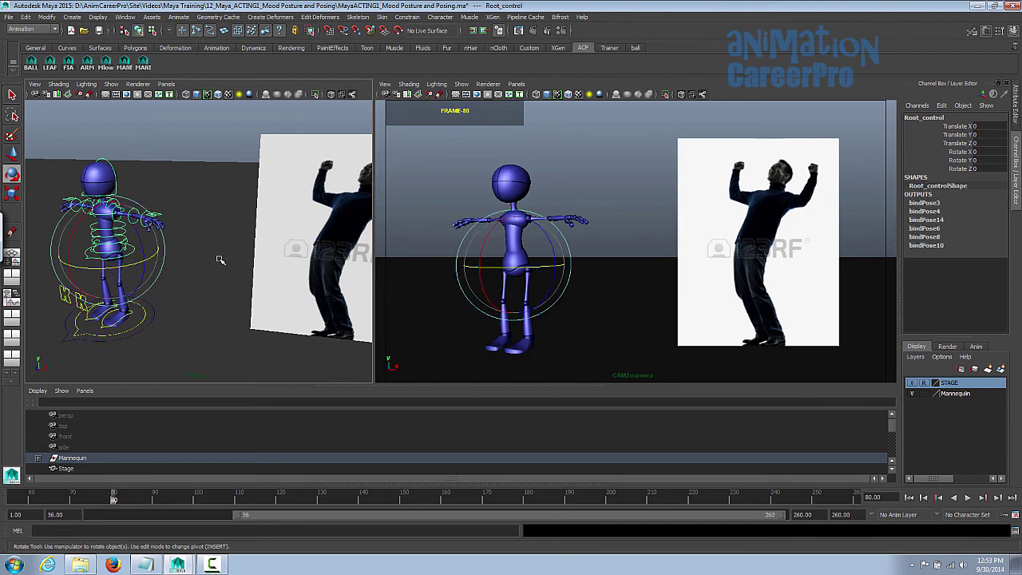
pyautogui.keyDown('alt'); pyautogui.moveTo(218, 258); pyautogui.dragTo(260, 257); pyautogui.keyUp('alt')
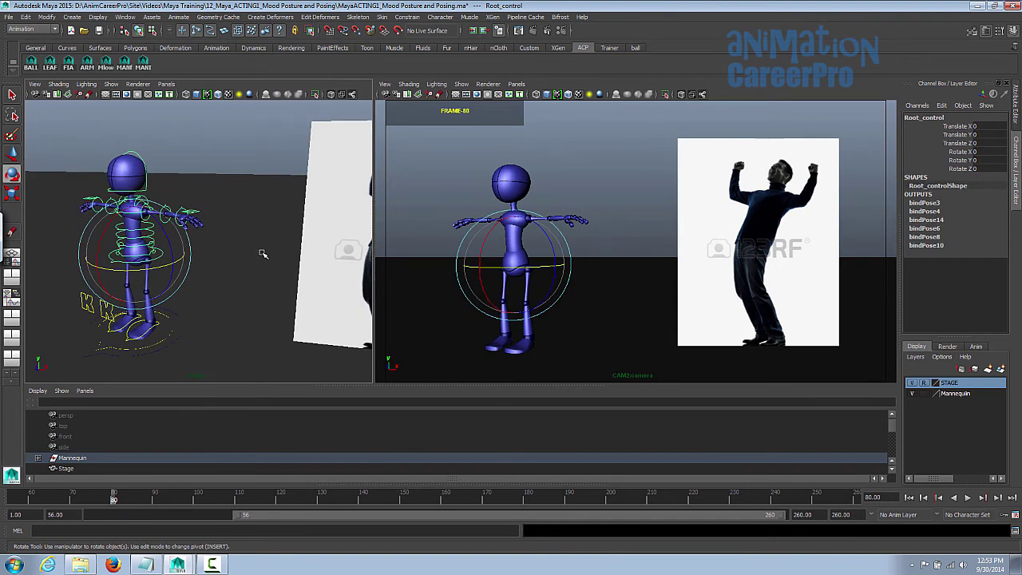
pyautogui.press('w')
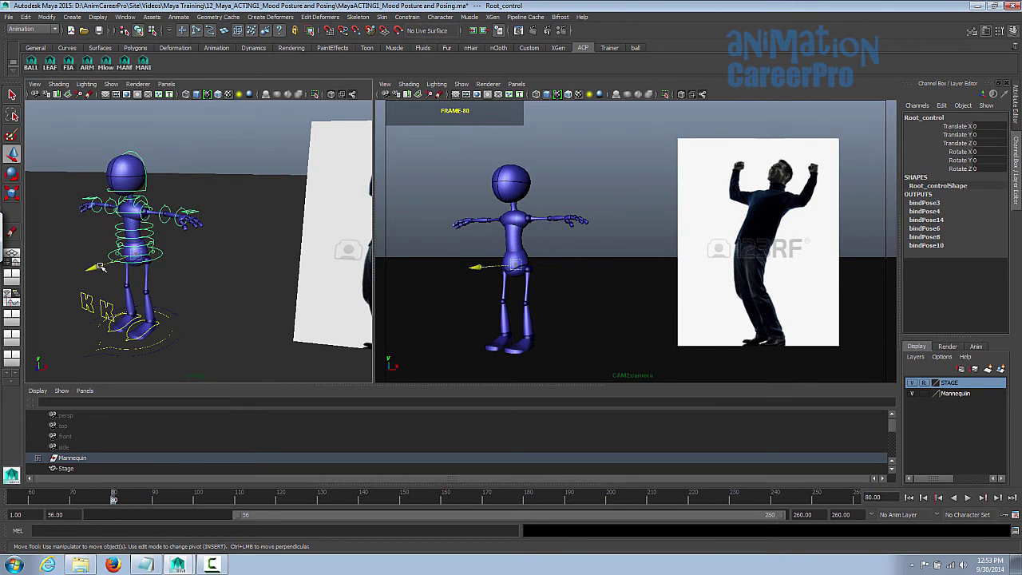
pyautogui.moveTo(101, 266); pyautogui.dragTo(126, 214)
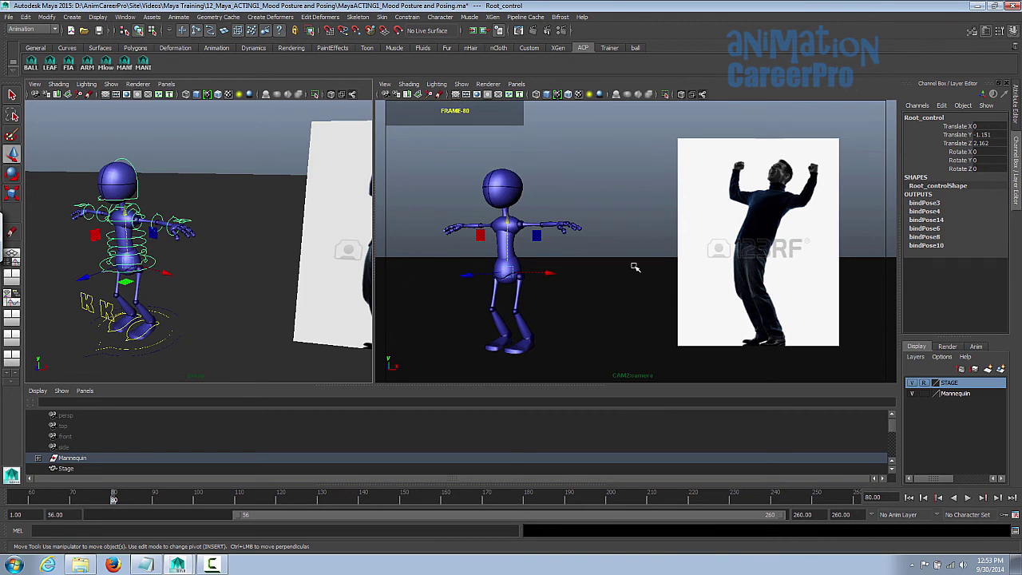
# Tilt the mannequin's Root_control to about -8.7, -1.2, -7.9 degrees and shift it to about 0.08, -0.57, 2.07.
pyautogui.press('e')
pyautogui.moveTo(470, 248); pyautogui.dragTo(481, 239)
pyautogui.moveTo(543, 237); pyautogui.dragTo(518, 219)
pyautogui.press('w')
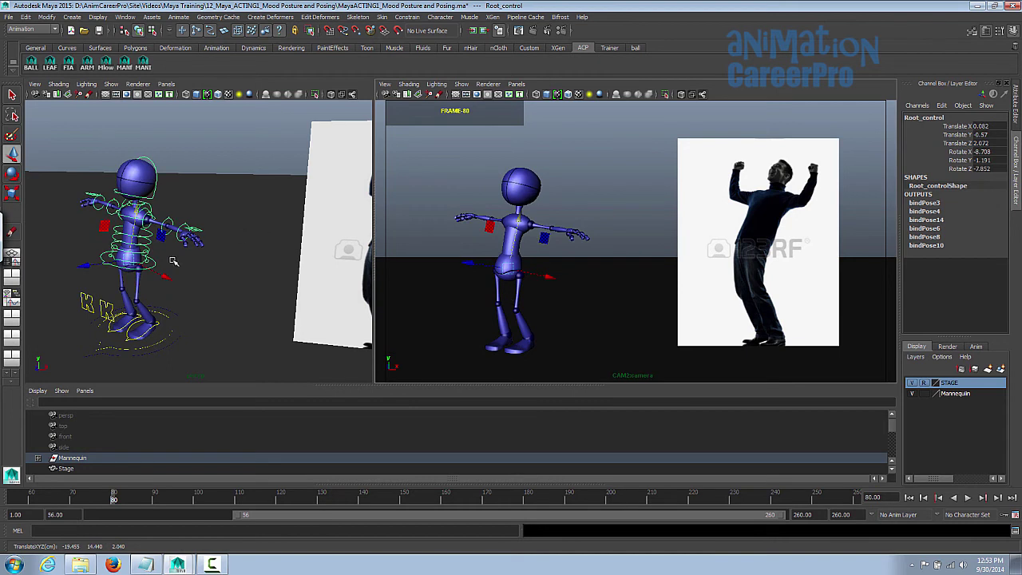
# Select the mannequin's torso controls up to Chest and bend the spine backward, rotating each about -3.8 in X and -2.3 in Z.
pyautogui.keyDown('alt'); pyautogui.moveTo(174, 261); pyautogui.dragTo(251, 256, button='right'); pyautogui.keyUp('alt')
pyautogui.keyDown('alt'); pyautogui.moveTo(251, 255); pyautogui.dragTo(199, 244); pyautogui.keyUp('alt')
pyautogui.press('q')
pyautogui.click(198, 243)
pyautogui.click(198, 225)
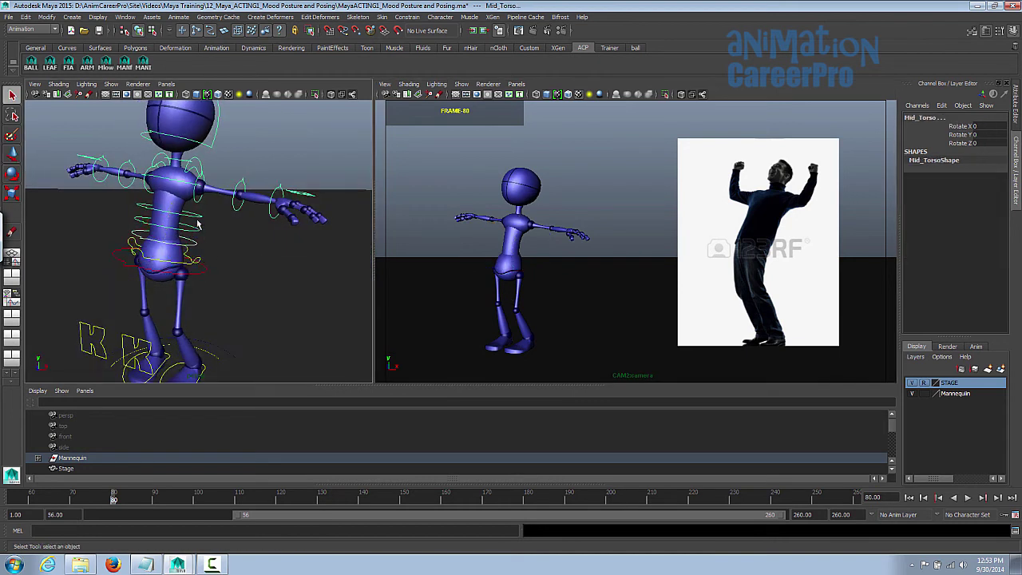
pyautogui.click(198, 223)
pyautogui.click(189, 185)
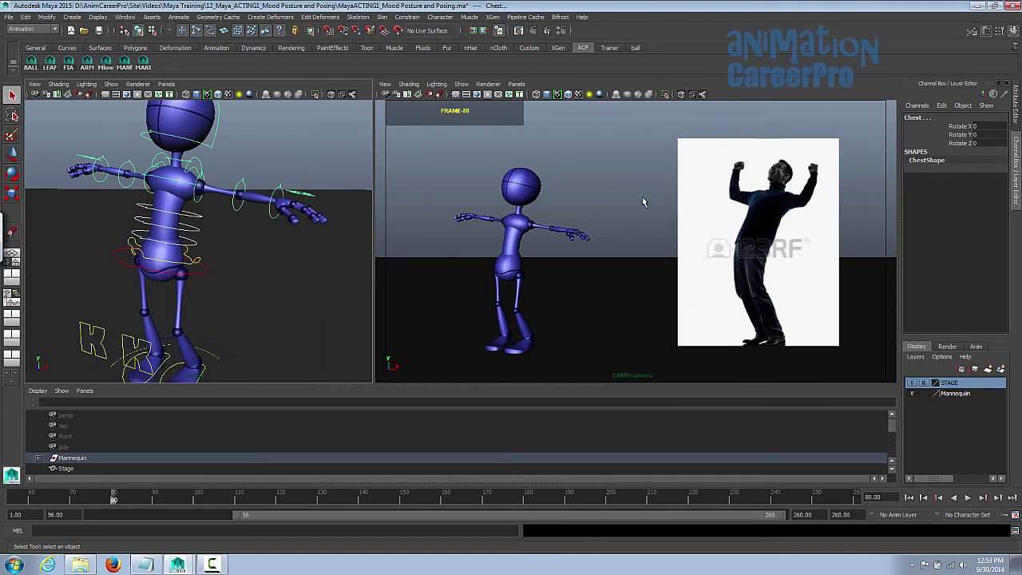
pyautogui.press('e')
pyautogui.moveTo(562, 200); pyautogui.dragTo(559, 222)
pyautogui.press('q')
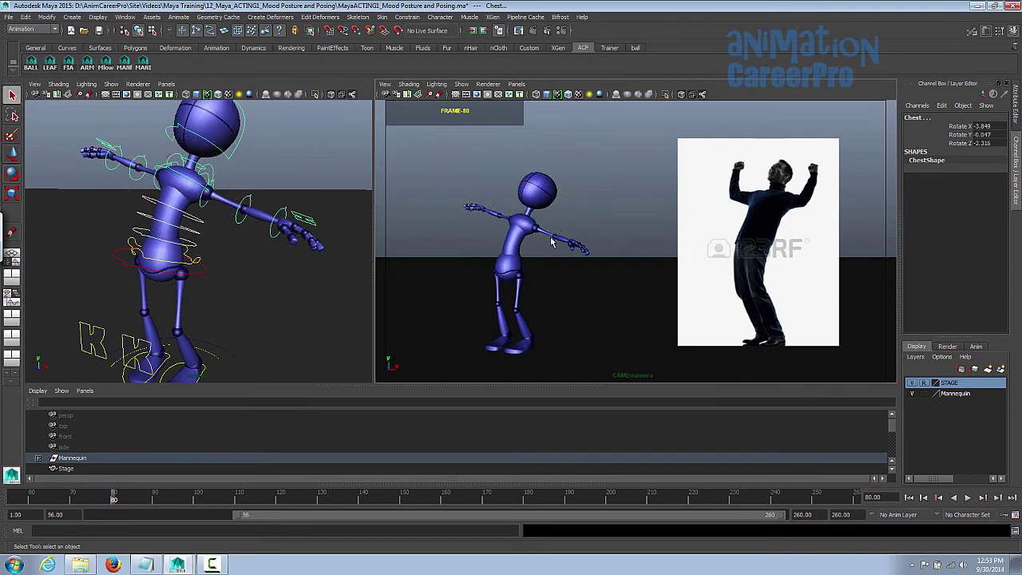
# Rotate the mannequin's Head control about 5 degrees around X and fine-tune its tilt to match the reference man.
pyautogui.keyDown('alt'); pyautogui.moveTo(285, 296); pyautogui.dragTo(255, 297); pyautogui.keyUp('alt')
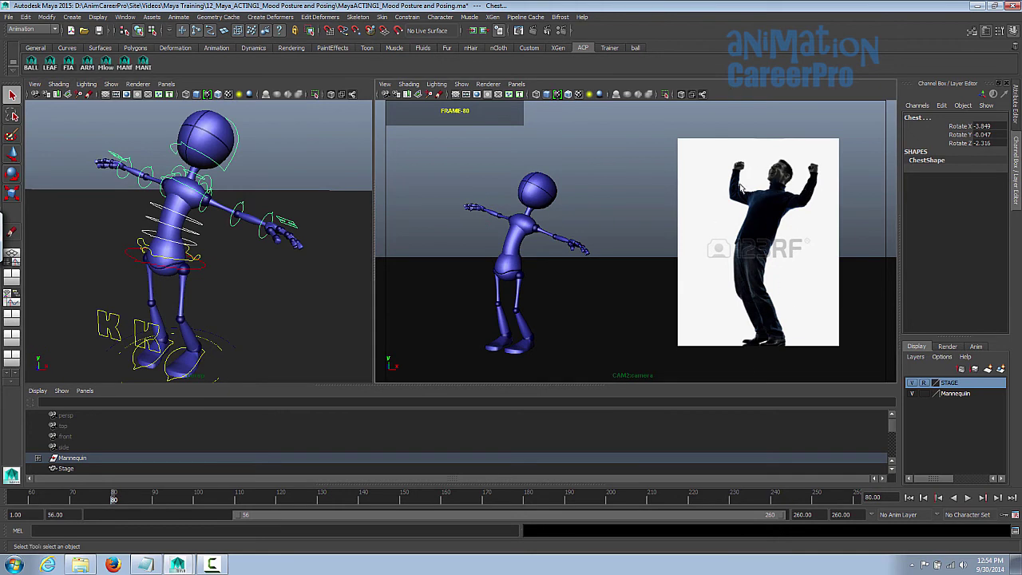
pyautogui.keyDown('alt'); pyautogui.moveTo(281, 215); pyautogui.dragTo(277, 211); pyautogui.keyUp('alt')
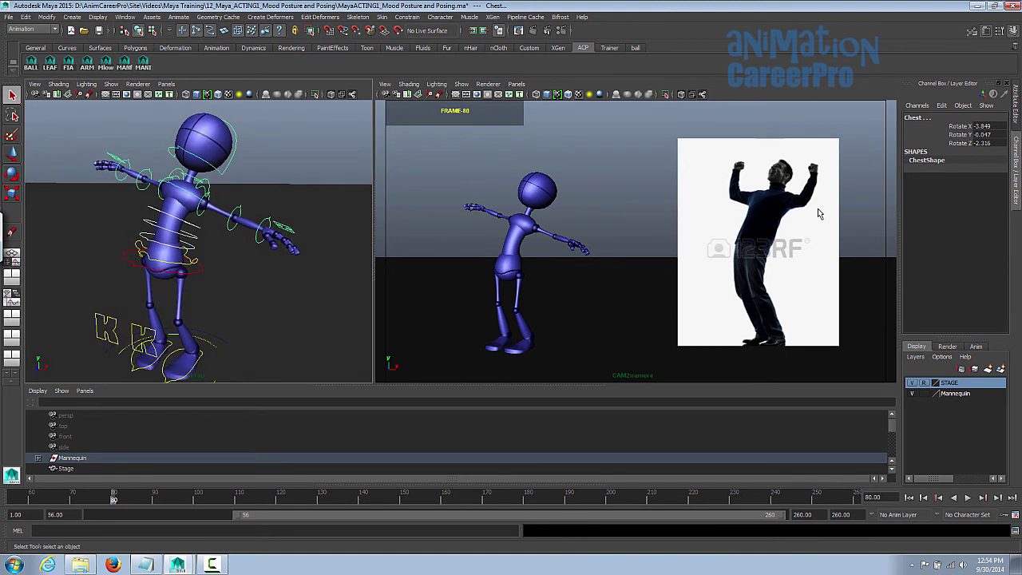
pyautogui.click(235, 167)
pyautogui.press('e')
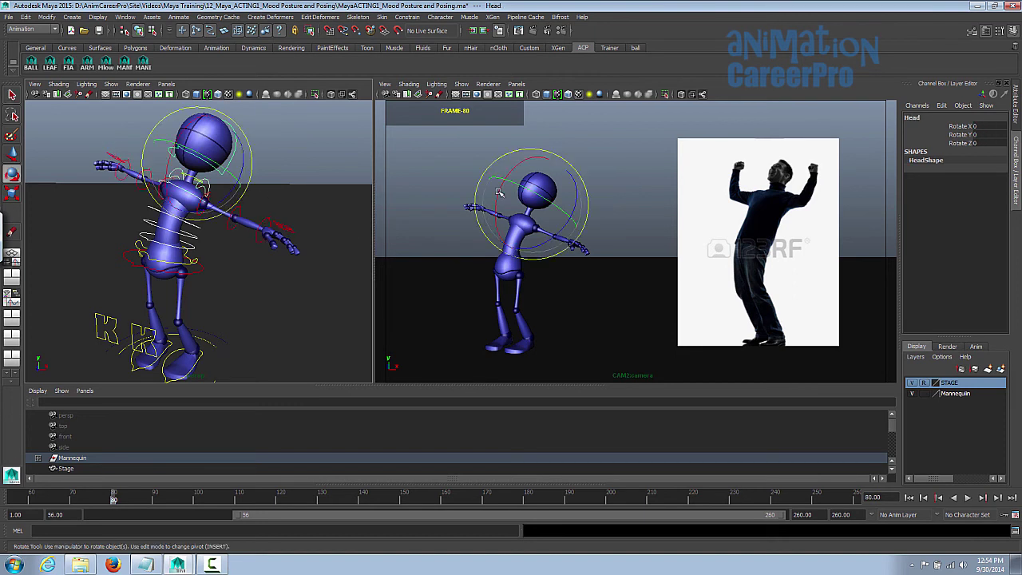
pyautogui.moveTo(499, 192); pyautogui.dragTo(513, 205)
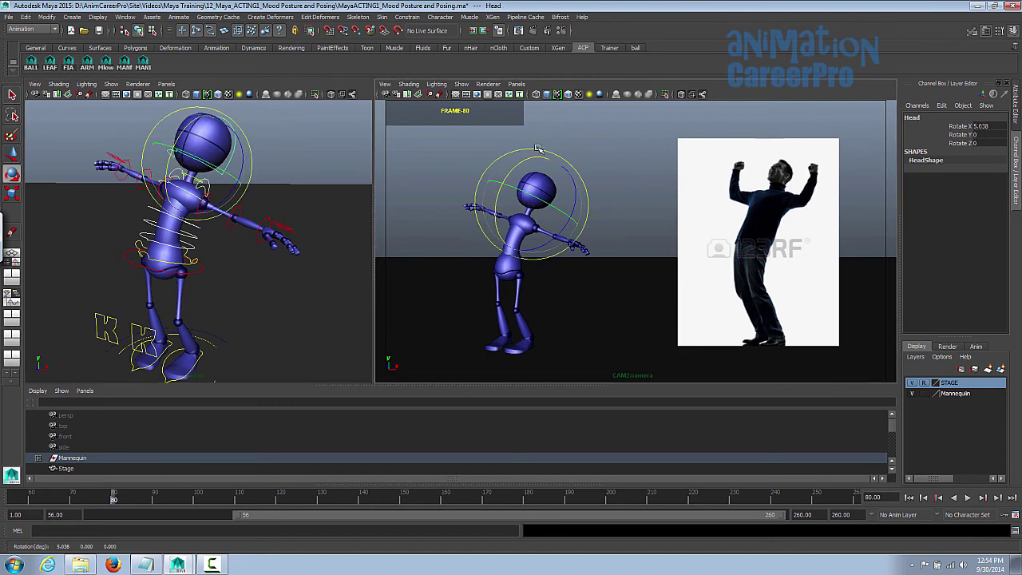
pyautogui.moveTo(540, 149); pyautogui.dragTo(544, 152)
pyautogui.press('q')
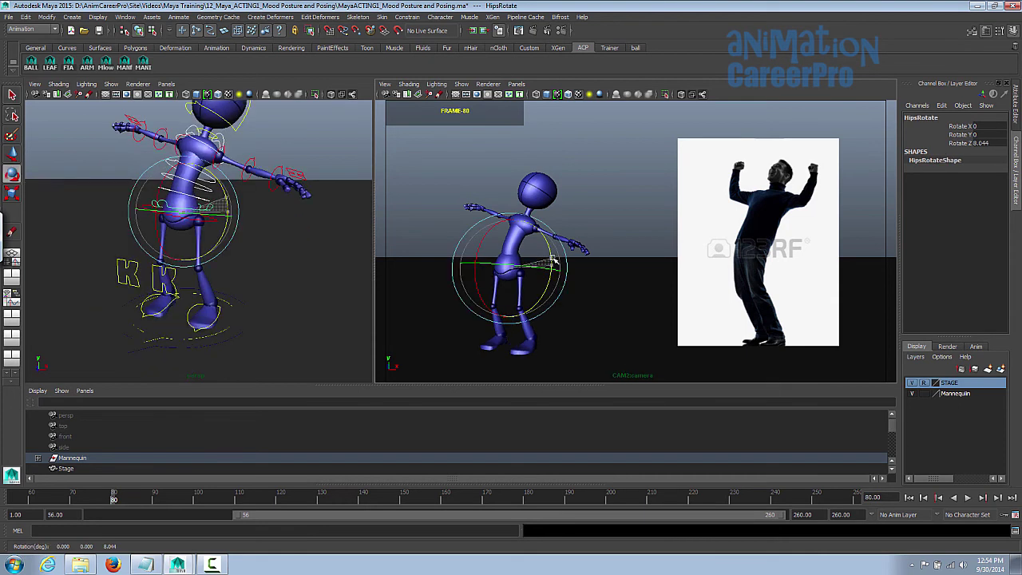
# Rotate the mannequin's HipsRotate control to about 8 degrees around Z.
pyautogui.press('q')
pyautogui.keyDown('alt'); pyautogui.moveTo(244, 226); pyautogui.dragTo(256, 256, button='middle'); pyautogui.keyUp('alt')
pyautogui.keyDown('alt'); pyautogui.moveTo(257, 260); pyautogui.dragTo(262, 255); pyautogui.keyUp('alt')
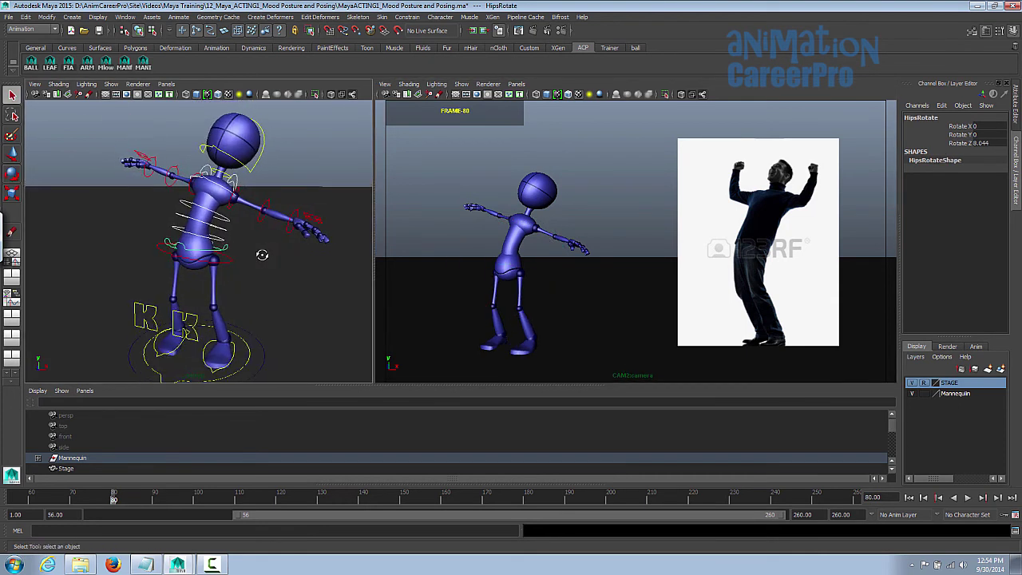
# Raise the mannequin's shoulders by moving the clavicle controls to about 1.59 in Y.
pyautogui.click(231, 212)
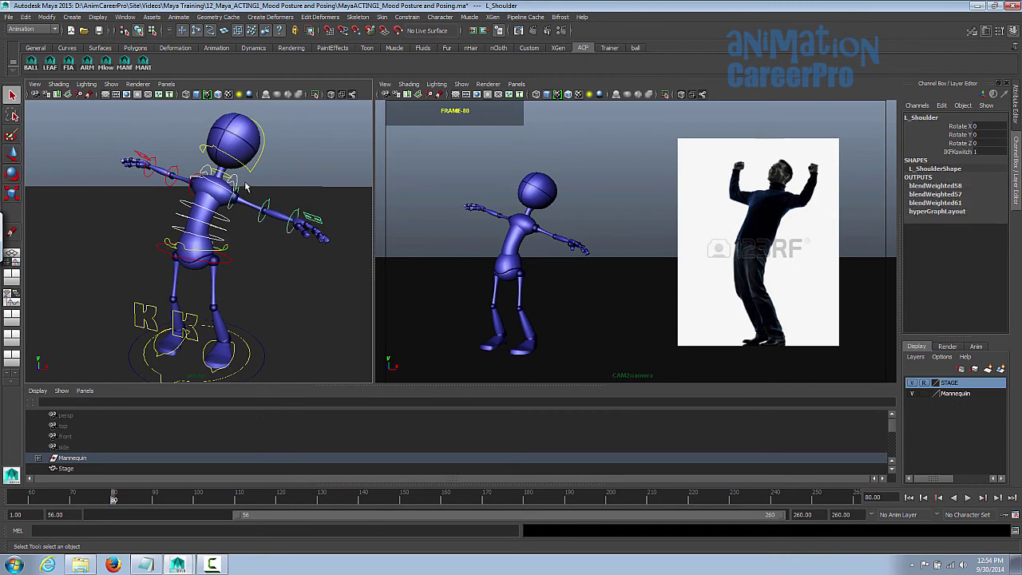
pyautogui.click(202, 170)
pyautogui.press('w')
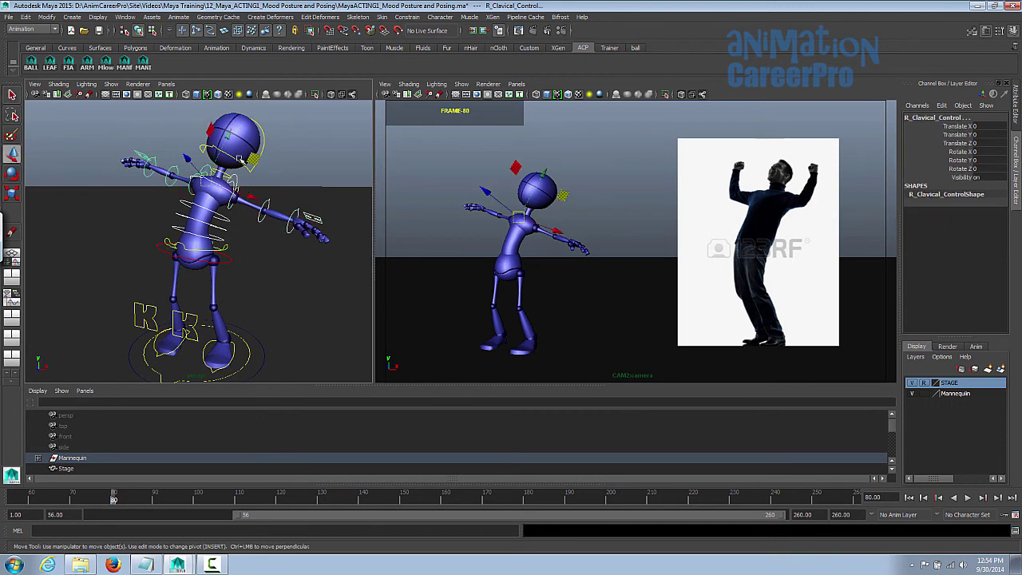
pyautogui.moveTo(233, 145); pyautogui.dragTo(243, 129)
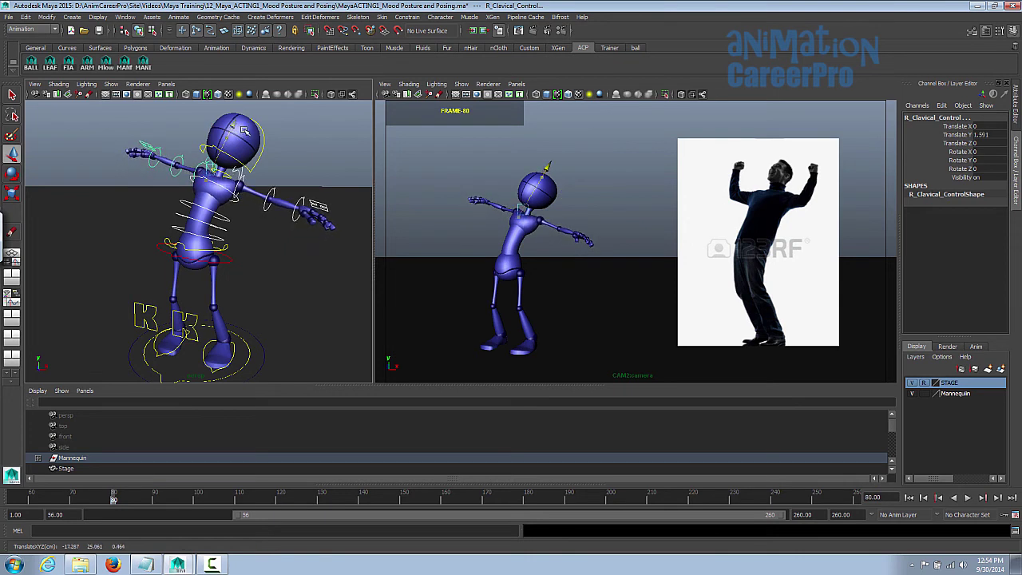
pyautogui.press('q')
# Rotate the L_Shoulder control to about 3, 10.4 and 16.1 degrees to lift the left arm.
pyautogui.click(324, 209)
pyautogui.press('e')
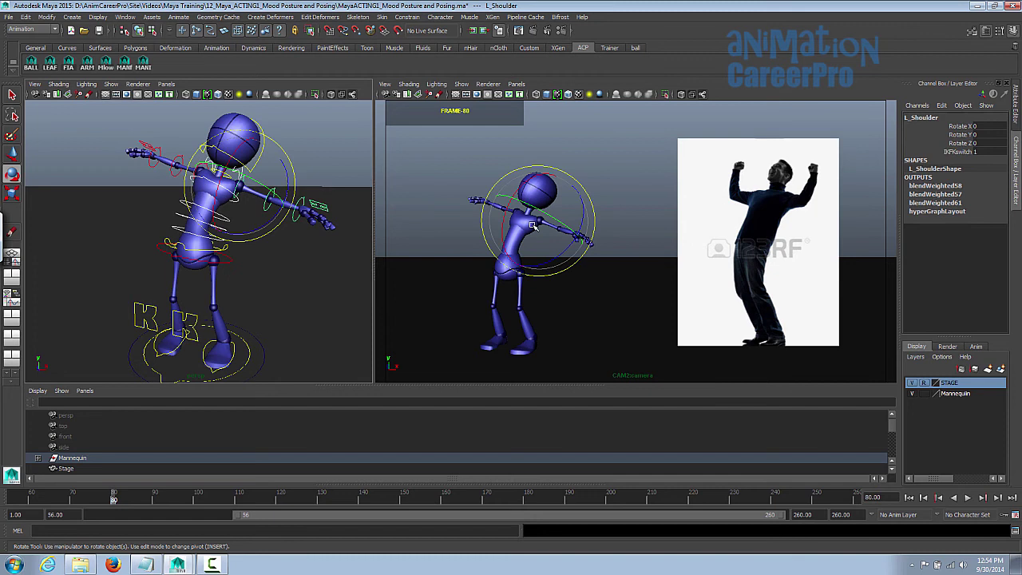
pyautogui.moveTo(556, 219)
pyautogui.mouseDown()
pyautogui.moveTo(545, 212)
pyautogui.moveTo(571, 222)
pyautogui.mouseUp()
pyautogui.press('q')
pyautogui.press('e')
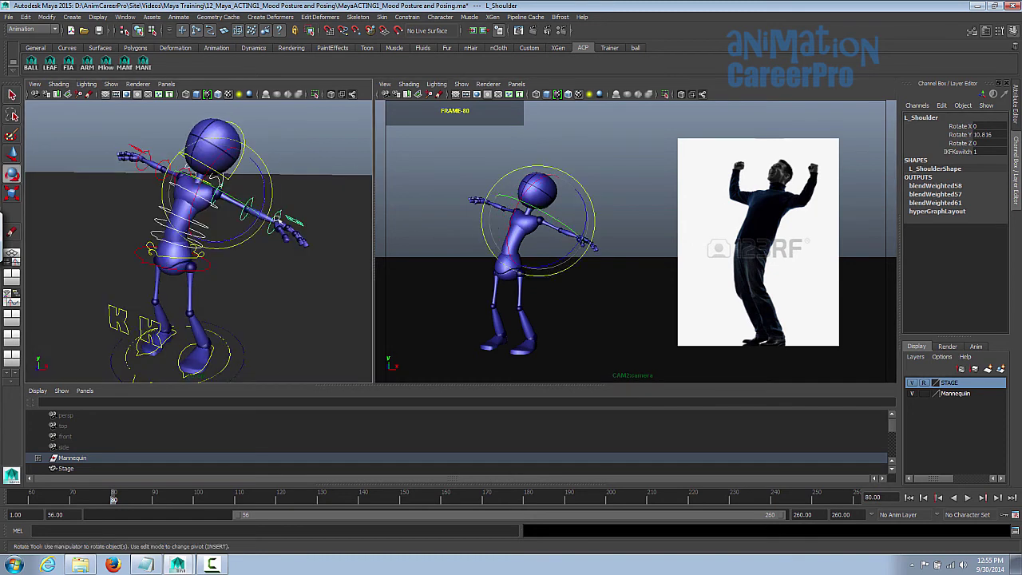
pyautogui.moveTo(572, 257)
pyautogui.mouseDown()
pyautogui.moveTo(564, 273)
pyautogui.moveTo(577, 258)
pyautogui.mouseUp()
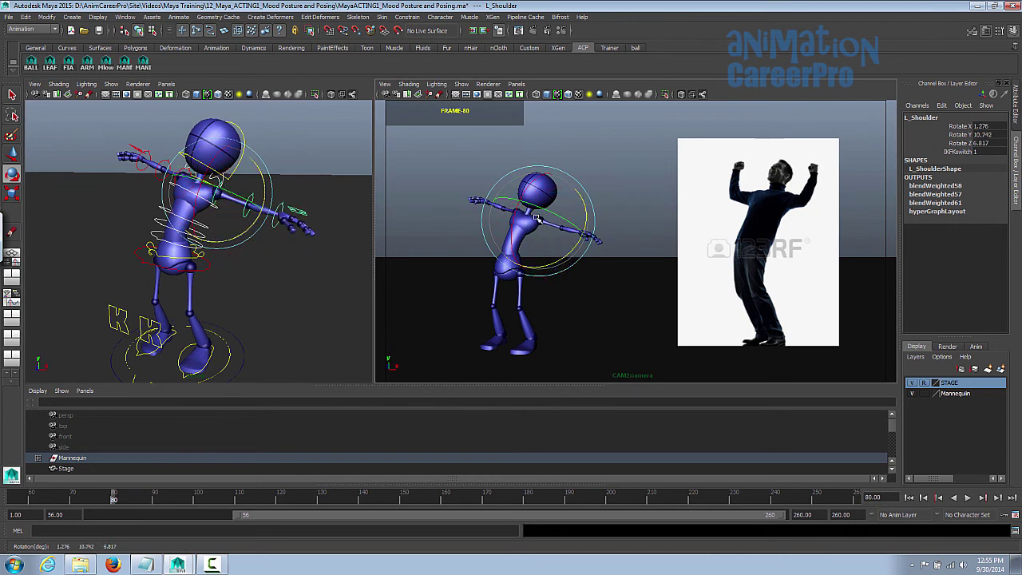
pyautogui.moveTo(565, 255); pyautogui.dragTo(578, 236)
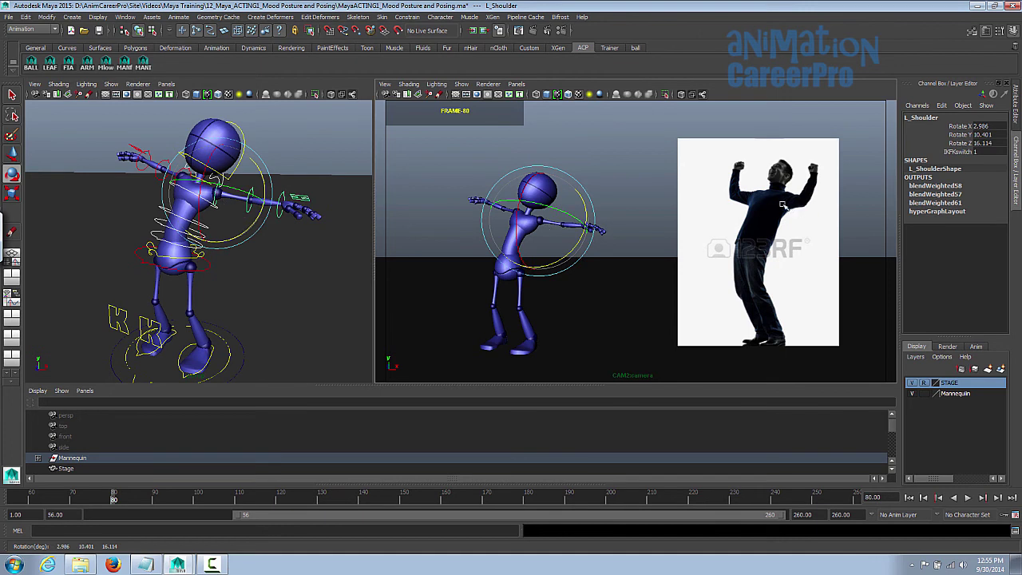
# Bend the left arm by rotating the L_Elbow control around Y.
pyautogui.click(249, 194)
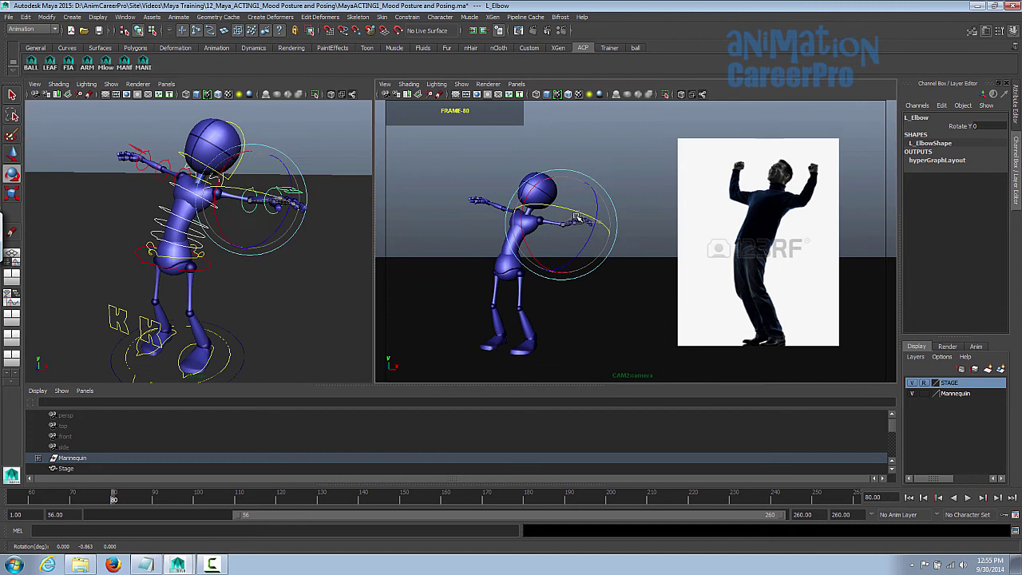
pyautogui.moveTo(577, 218); pyautogui.dragTo(551, 224)
pyautogui.press('q')
# Swing the left forearm upward by rotating the L_Shoulder control to about -71, 5 and 28.4 degrees.
pyautogui.click(214, 196)
pyautogui.press('e')
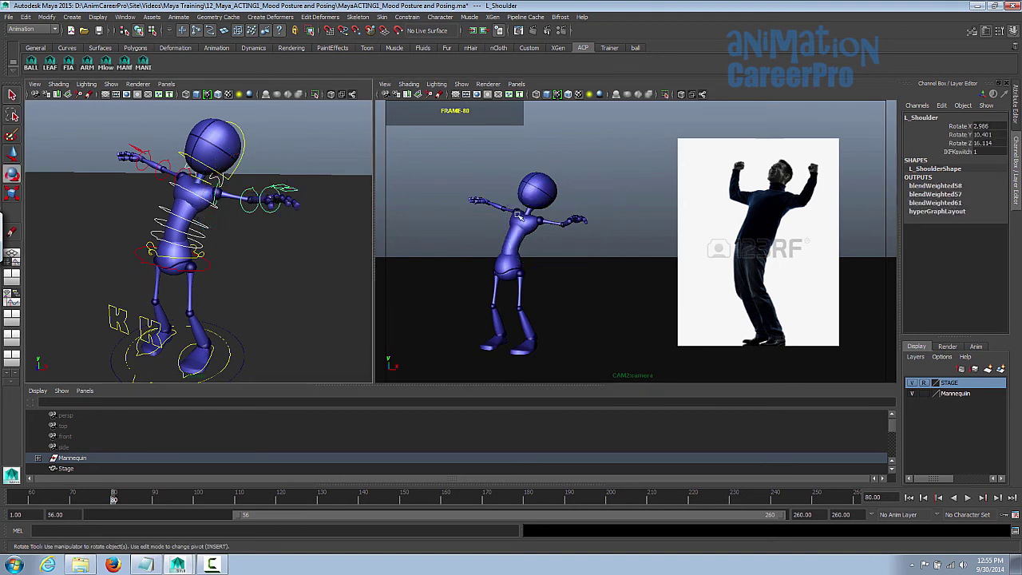
pyautogui.moveTo(515, 229); pyautogui.dragTo(551, 281)
pyautogui.moveTo(528, 176); pyautogui.dragTo(571, 184)
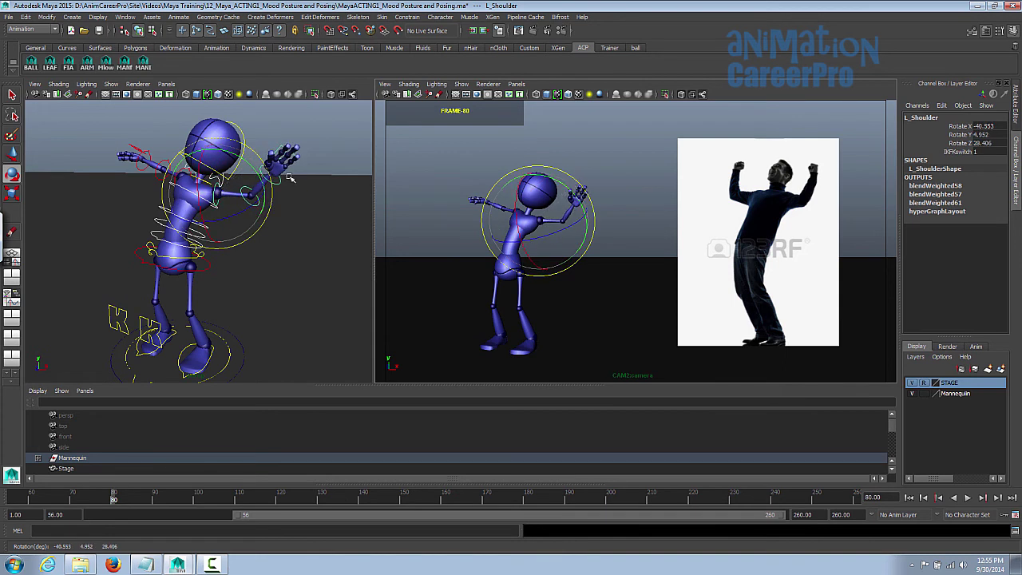
pyautogui.moveTo(253, 177); pyautogui.dragTo(297, 172)
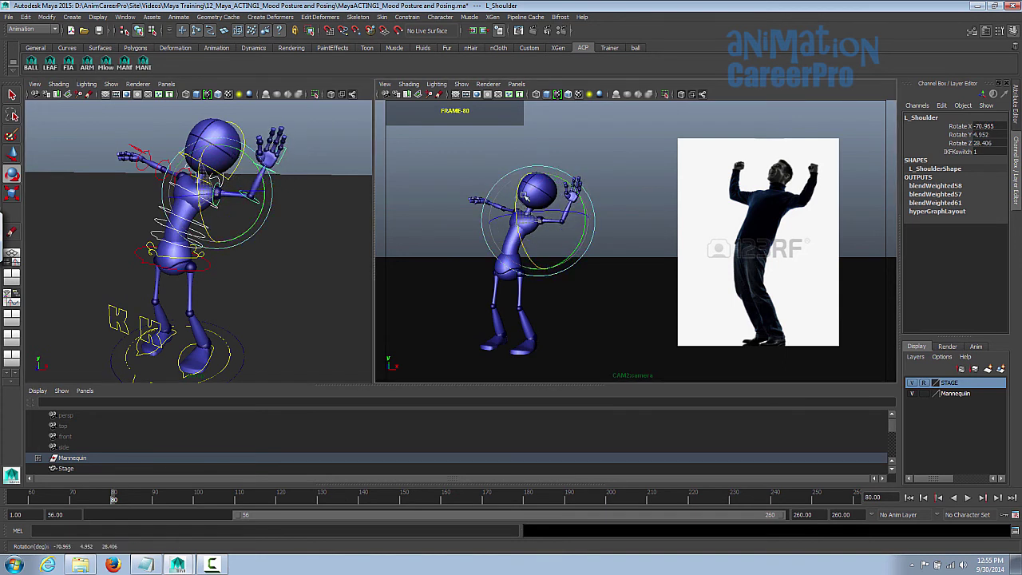
pyautogui.press('q')
# Rotate the L_Wrist control to turn the raised left hand like the man's.
pyautogui.click(272, 174)
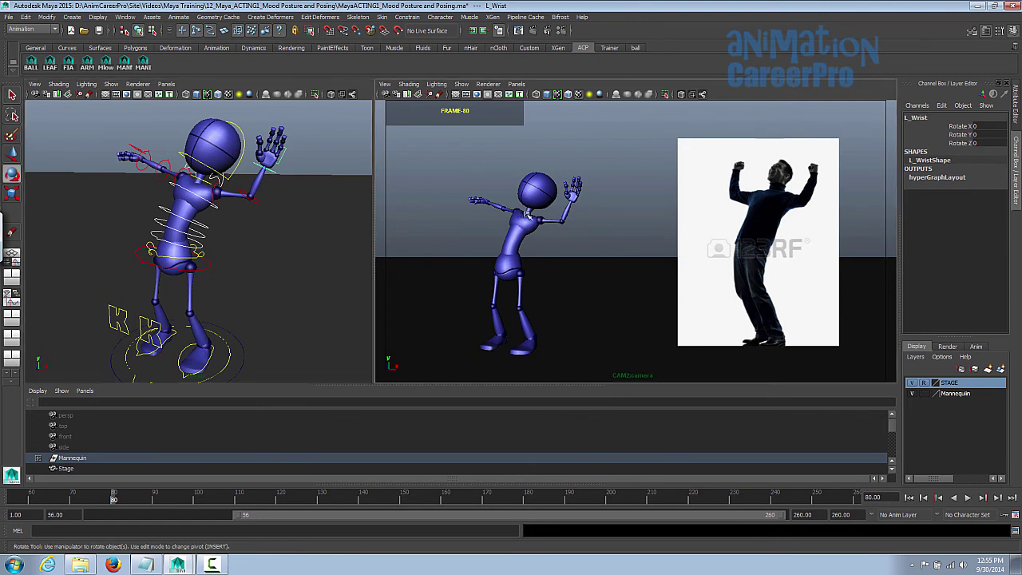
pyautogui.press('e')
pyautogui.moveTo(588, 211); pyautogui.dragTo(550, 187)
pyautogui.moveTo(577, 155); pyautogui.dragTo(559, 154)
pyautogui.press('q')
# Close the left hand into a fist by setting Index, Middle, Pinky and Thumb on L_hand_controls to 9.
pyautogui.click(281, 158)
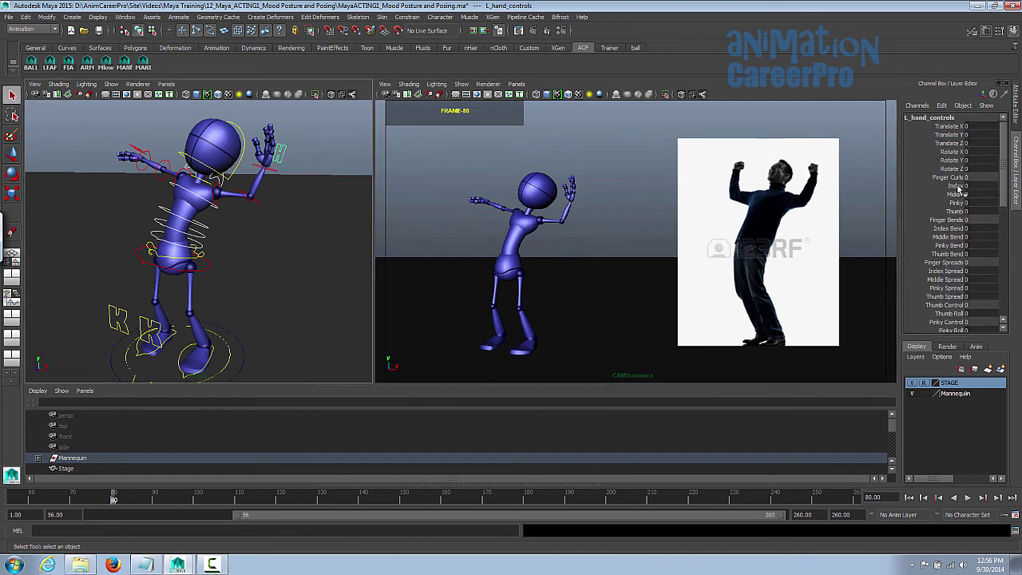
pyautogui.moveTo(957, 186); pyautogui.dragTo(957, 210)
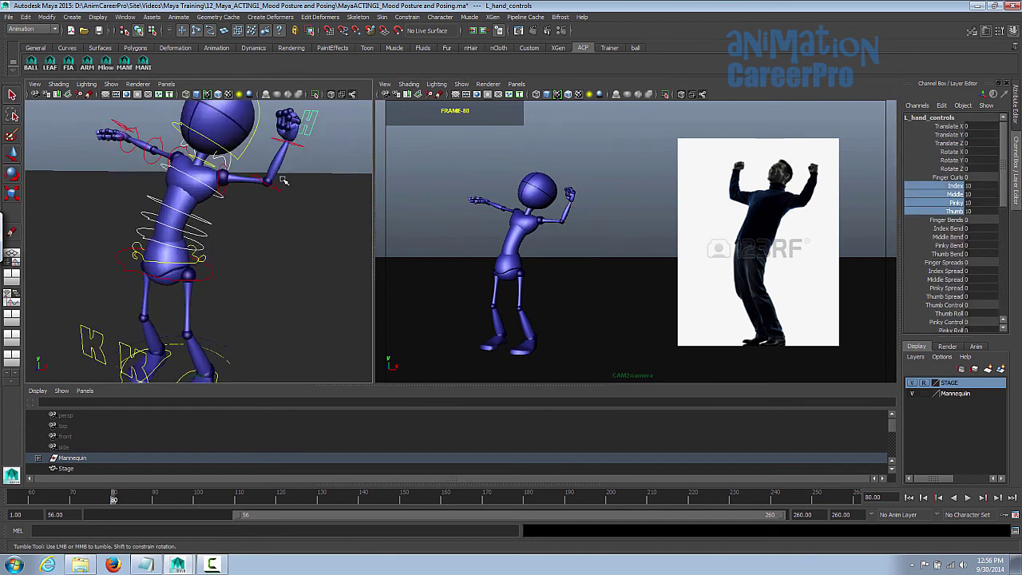
pyautogui.keyDown('alt'); pyautogui.moveTo(283, 181); pyautogui.dragTo(272, 232, button='right'); pyautogui.keyUp('alt')
pyautogui.keyDown('alt'); pyautogui.moveTo(272, 232); pyautogui.dragTo(285, 232); pyautogui.keyUp('alt')
pyautogui.keyDown('alt'); pyautogui.moveTo(285, 232); pyautogui.dragTo(328, 212, button='middle'); pyautogui.keyUp('alt')
pyautogui.keyDown('alt'); pyautogui.moveTo(328, 212); pyautogui.dragTo(267, 230, button='right'); pyautogui.keyUp('alt')
pyautogui.keyDown('alt'); pyautogui.moveTo(267, 231); pyautogui.dragTo(277, 223, button='middle'); pyautogui.keyUp('alt')
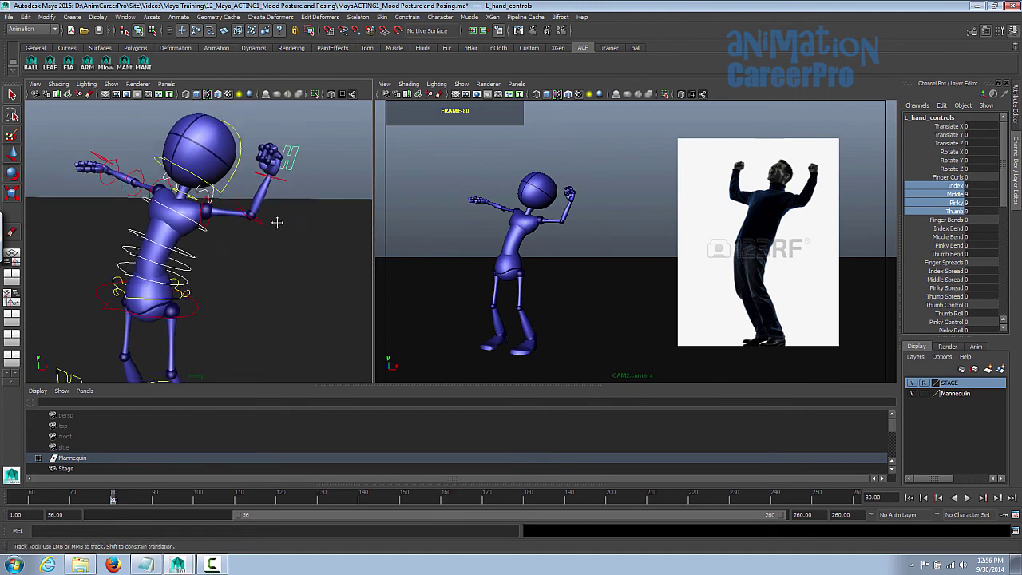
# Refine the raised left arm by rotating the L_Shoulder control to about -74, -8.6 and 16.4 degrees.
pyautogui.click(547, 238)
pyautogui.press('e')
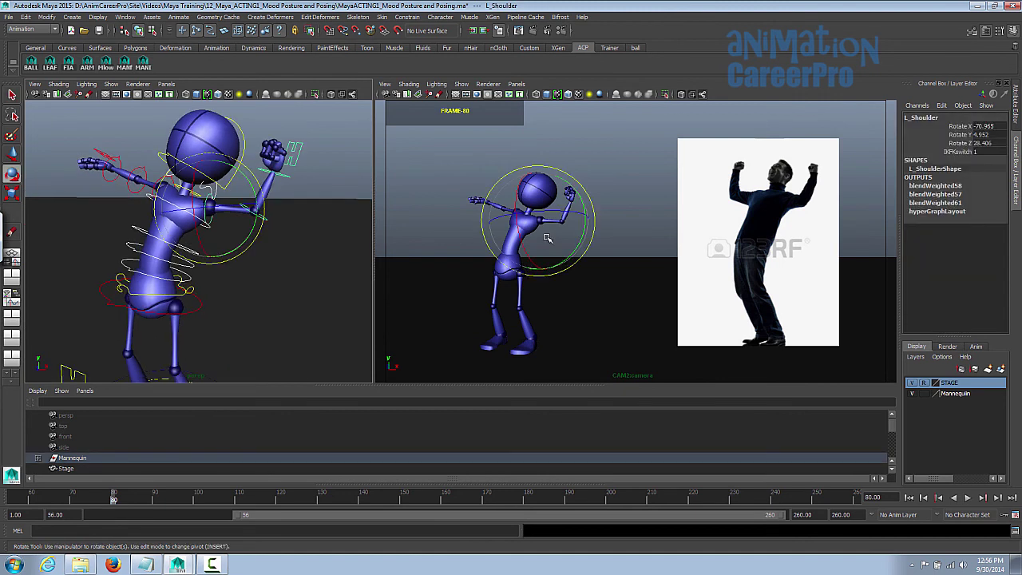
pyautogui.moveTo(548, 238); pyautogui.dragTo(519, 185)
pyautogui.press('q')
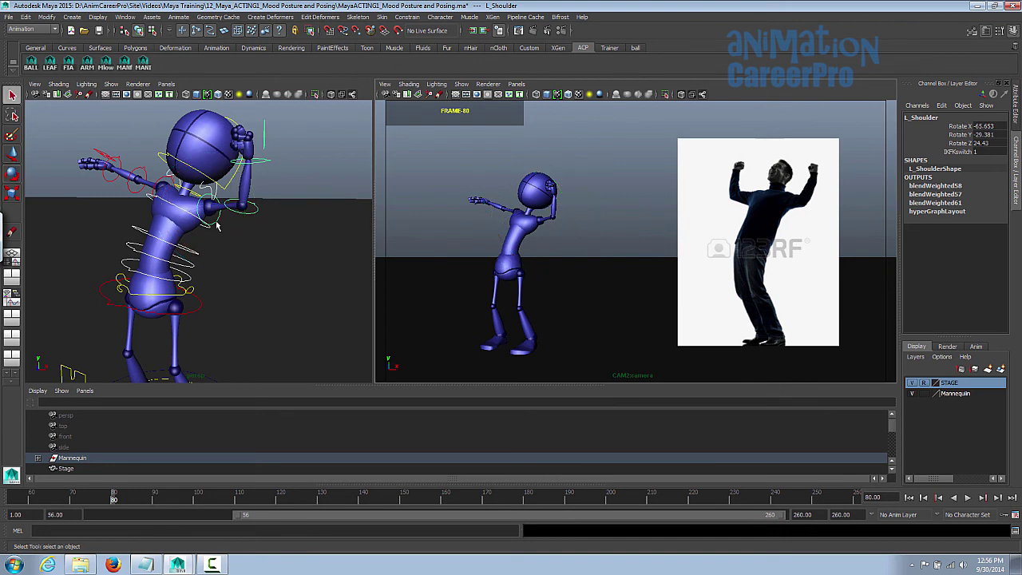
pyautogui.press('e')
pyautogui.hotkey('ctrl', 'z')
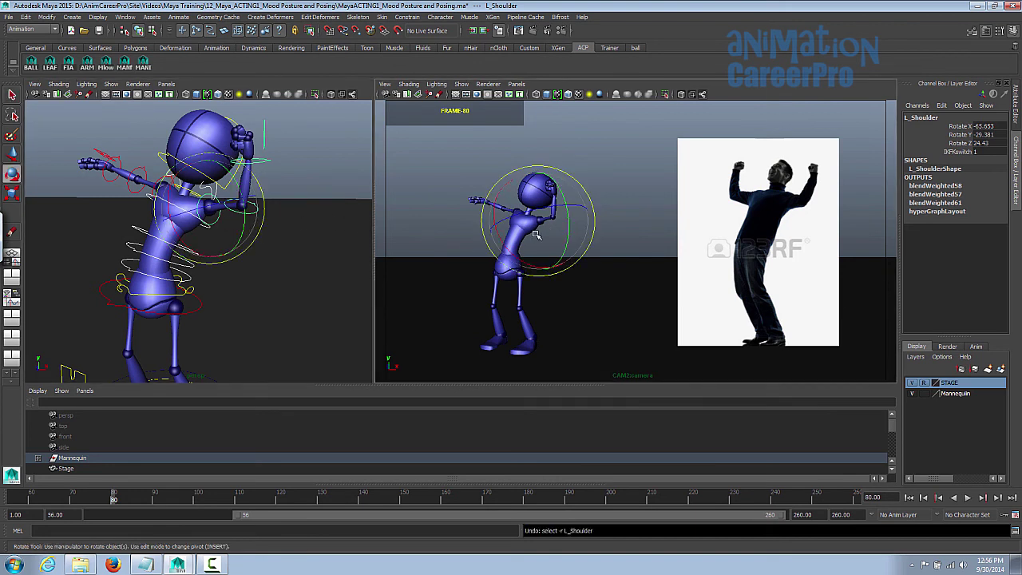
pyautogui.press('q')
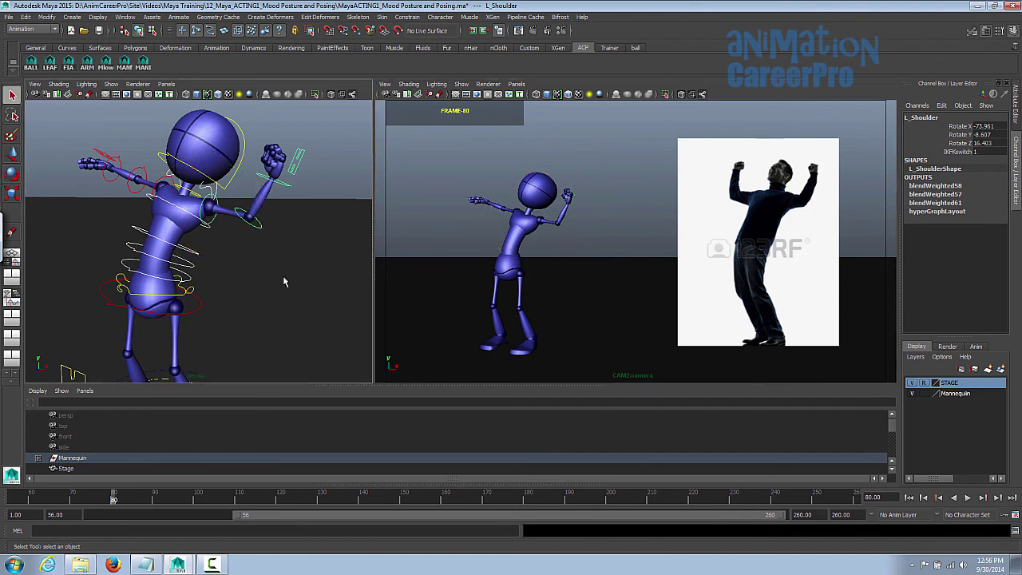
# Raise and bend the right arm, rotating R_Wrist to about -115.5 in X and R_Shoulder to about -74.3, 16, -0.5 degrees.
pyautogui.keyDown('alt'); pyautogui.moveTo(283, 280); pyautogui.dragTo(187, 195); pyautogui.keyUp('alt')
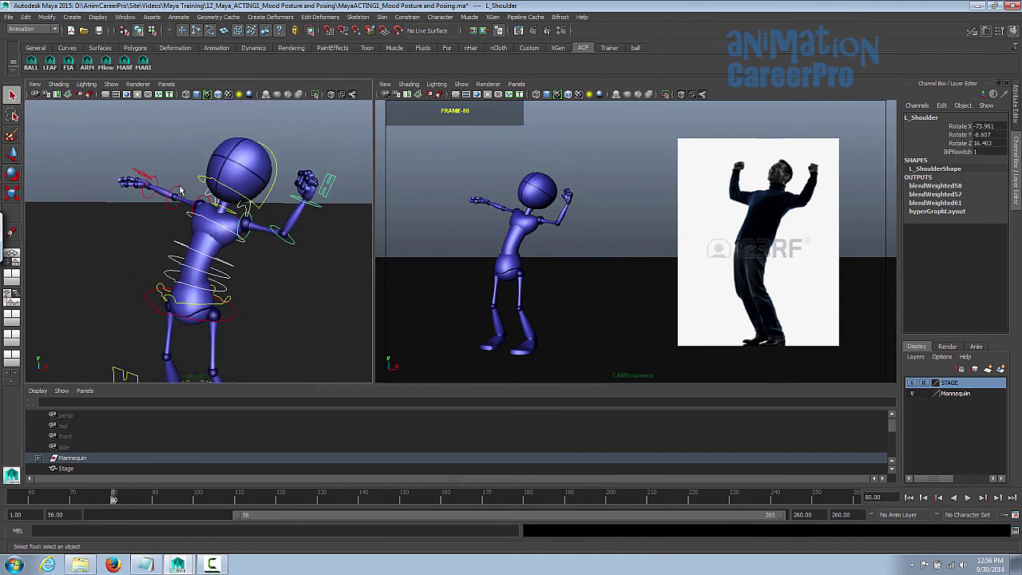
pyautogui.click(180, 190)
pyautogui.press('e')
pyautogui.moveTo(479, 228); pyautogui.dragTo(527, 195)
pyautogui.click(497, 174)
pyautogui.press('q')
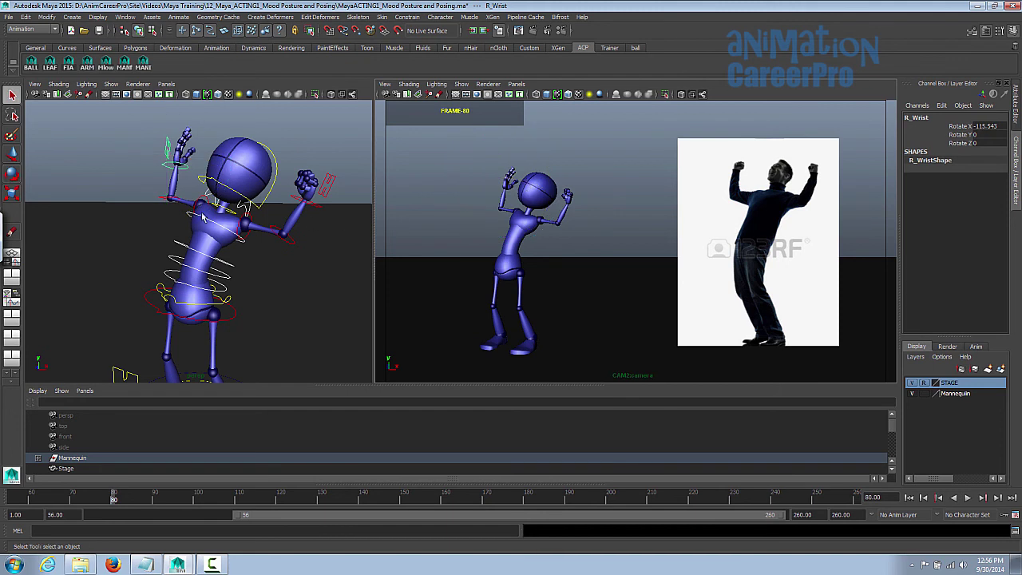
pyautogui.click(527, 217)
pyautogui.press('e')
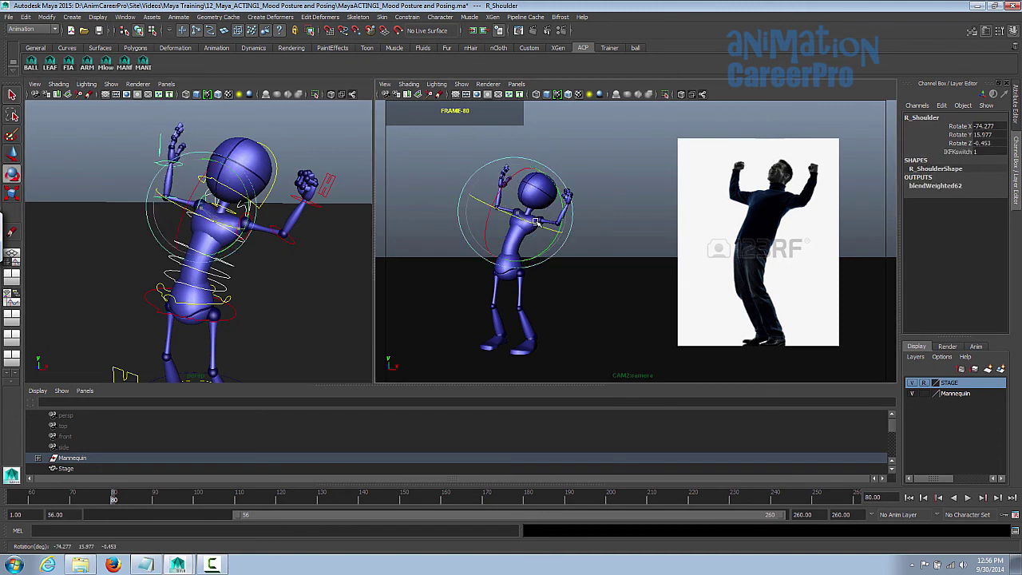
# Close the right hand into a fist, setting Index, Middle and Pinky to 8.8 and Thumb to 7.2 on R_hand_controls.
pyautogui.moveTo(533, 247); pyautogui.dragTo(606, 251, button='middle')
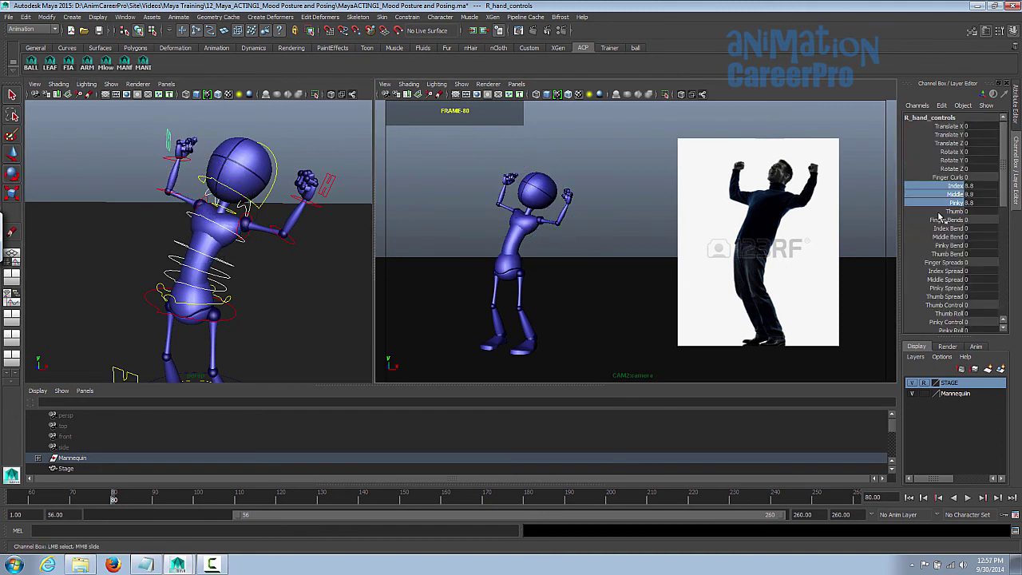
pyautogui.click(945, 212)
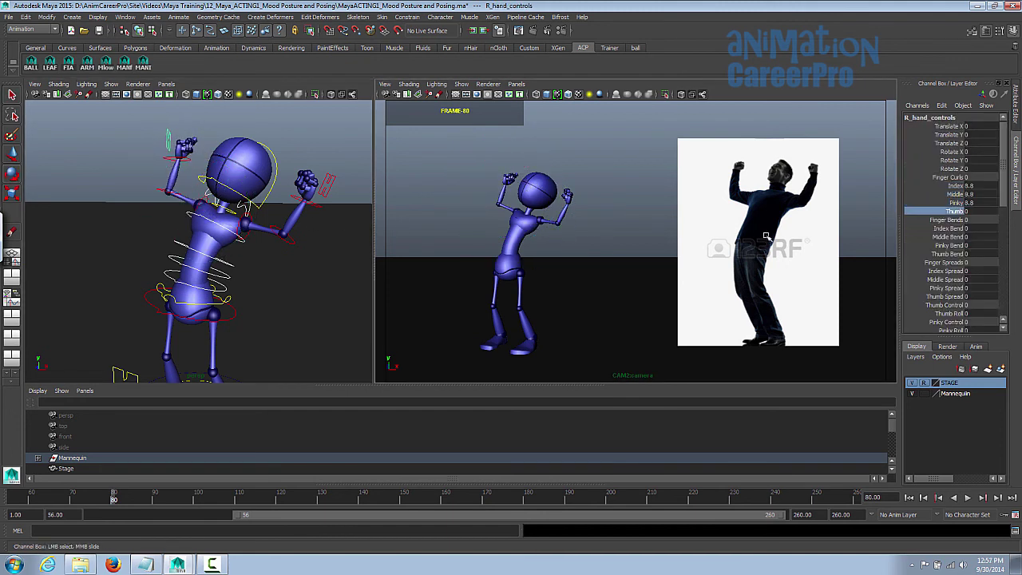
pyautogui.moveTo(768, 237); pyautogui.dragTo(596, 258, button='middle')
pyautogui.keyDown('alt'); pyautogui.moveTo(231, 108); pyautogui.dragTo(169, 153); pyautogui.keyUp('alt')
pyautogui.keyDown('alt'); pyautogui.moveTo(169, 154); pyautogui.dragTo(217, 157, button='right'); pyautogui.keyUp('alt')
pyautogui.moveTo(217, 157); pyautogui.dragTo(260, 160, button='middle')
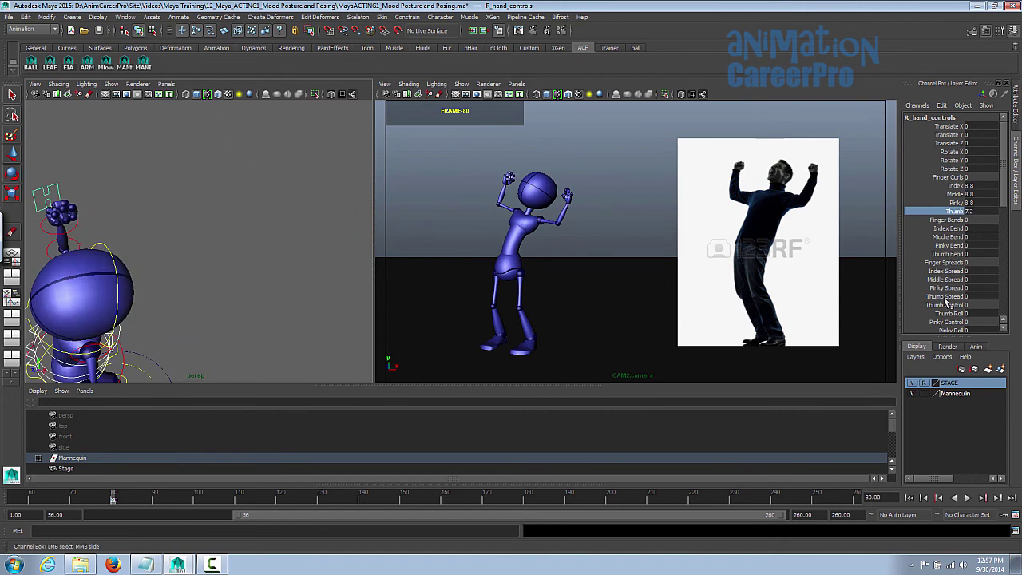
# Turn the chest by rotating the Upper_Torso control to about -3.9, 3.3 and -2.5 degrees.
pyautogui.click(937, 252)
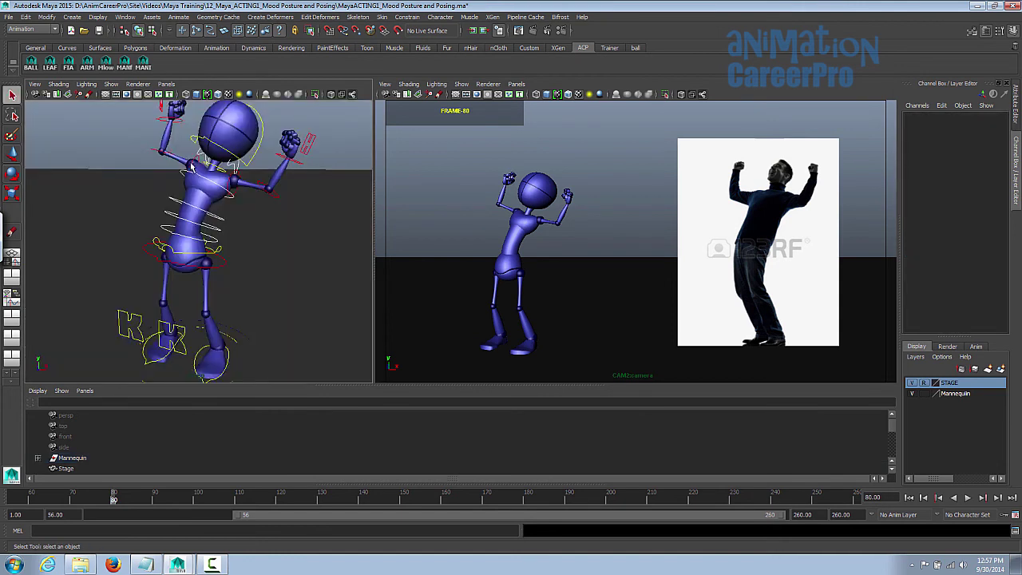
pyautogui.click(194, 164)
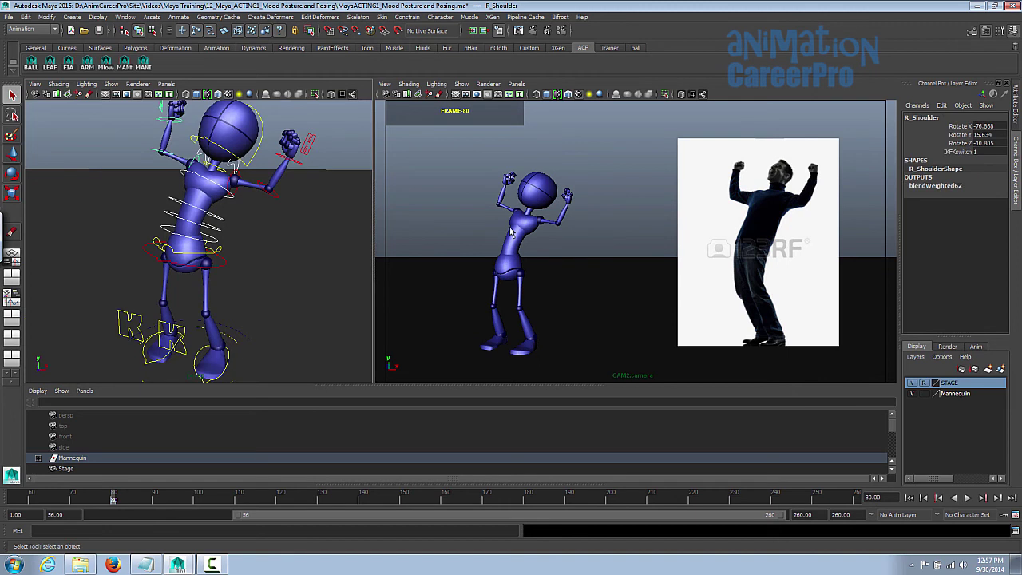
pyautogui.click(200, 220)
pyautogui.click(209, 211)
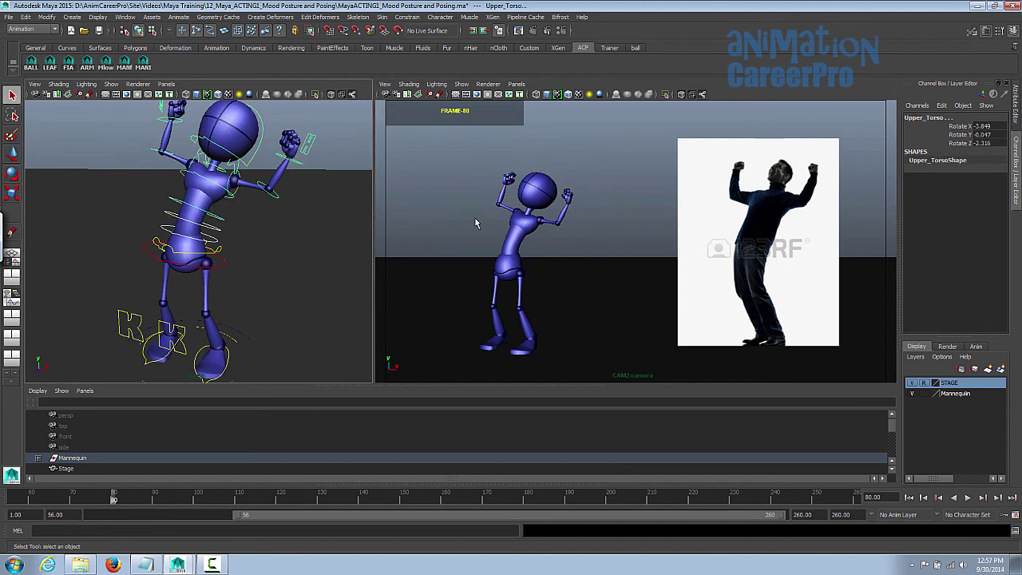
pyautogui.press('e')
pyautogui.moveTo(519, 235); pyautogui.dragTo(531, 238)
pyautogui.press('q')
# Tilt Root_control to about -7.3, -1 and -4.7 degrees and raise the hips to about -0.28 in Y.
pyautogui.click(201, 252)
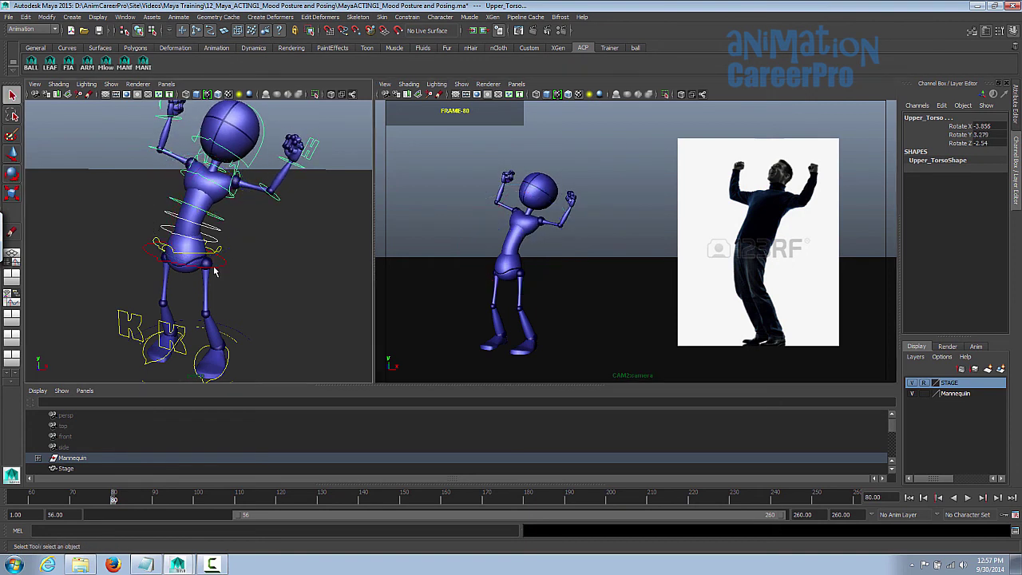
pyautogui.press('e')
pyautogui.moveTo(522, 216); pyautogui.dragTo(517, 217)
pyautogui.press('w')
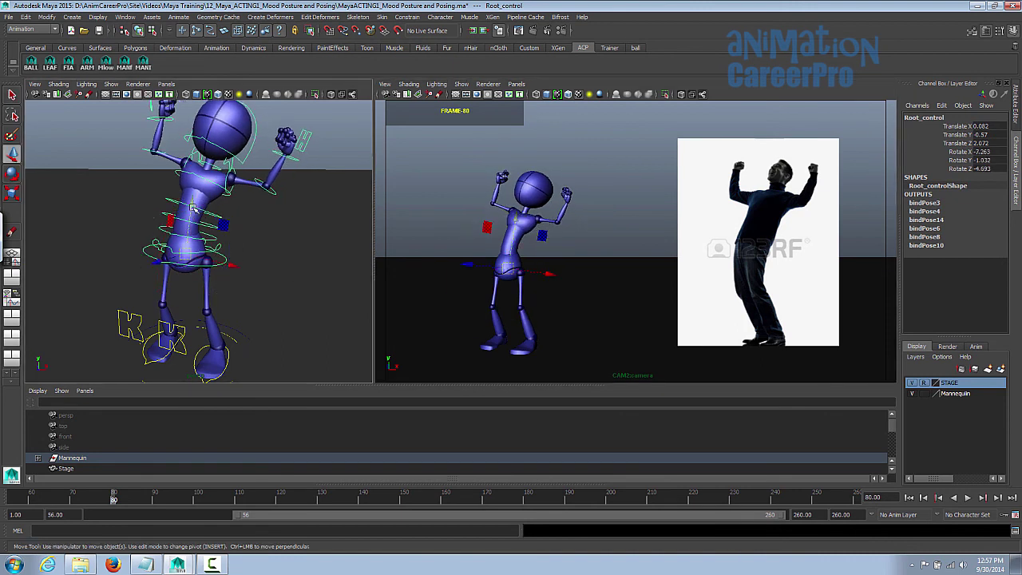
pyautogui.moveTo(195, 209); pyautogui.dragTo(223, 223)
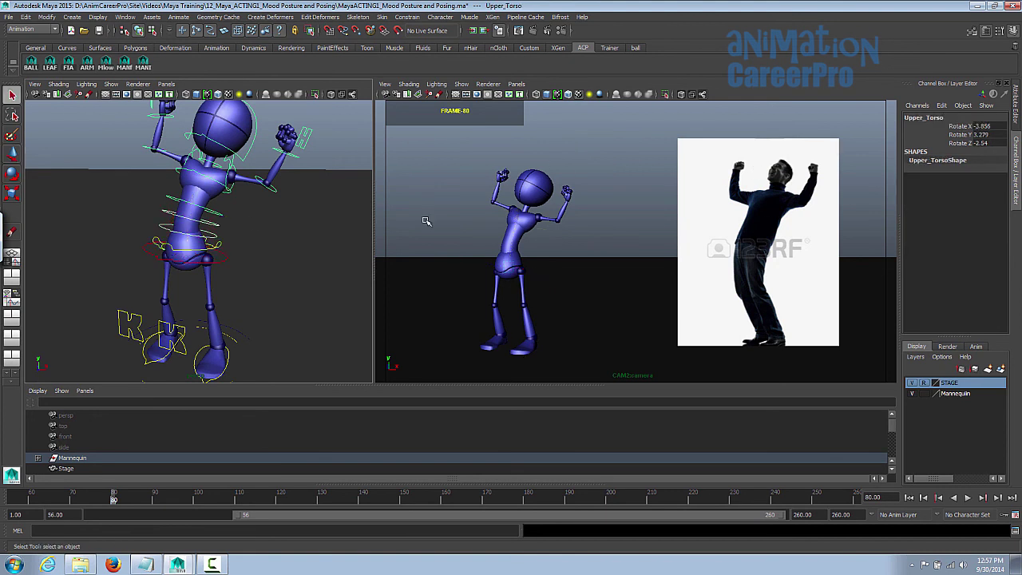
# Refine the backward lean by rotating the Upper_Torso and Mid_Torso controls and setting Root_control to about -6.5, -1 and -2.9 degrees.
pyautogui.press('e')
pyautogui.moveTo(544, 194); pyautogui.dragTo(511, 215)
pyautogui.press('q')
pyautogui.click(226, 263)
pyautogui.press('e')
pyautogui.press('q')
pyautogui.click(197, 220)
pyautogui.press('e')
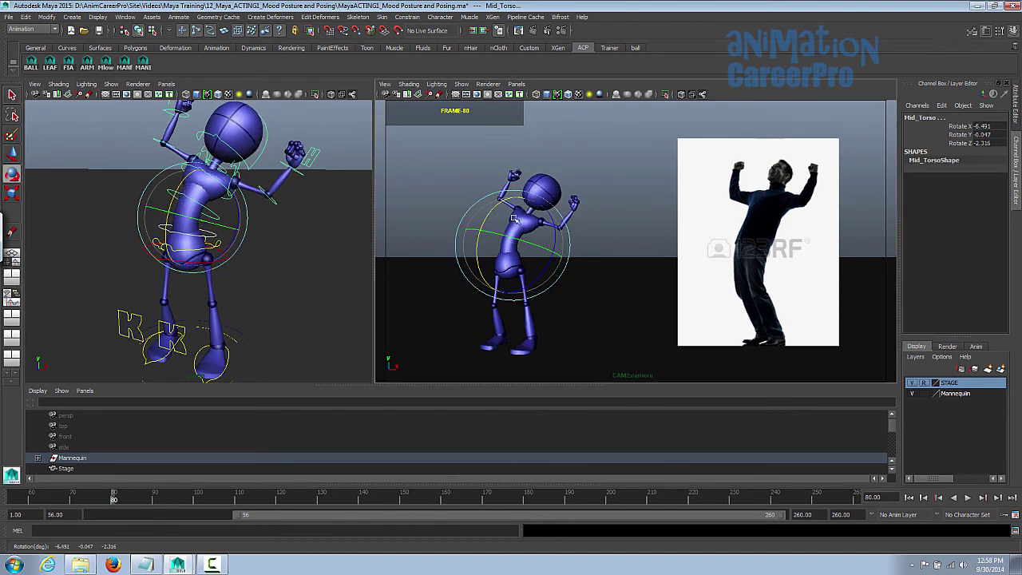
pyautogui.moveTo(557, 239); pyautogui.dragTo(555, 235)
# Bring the left foot closer to the right one by moving L_foot_control to about -0.39 in X and 0.39 in Z.
pyautogui.click(226, 355)
pyautogui.press('w')
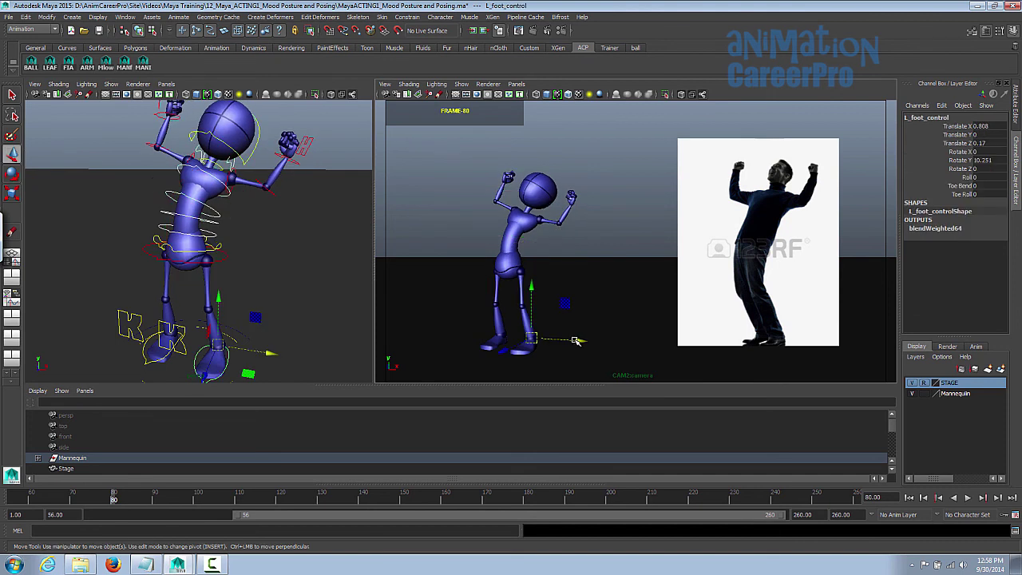
pyautogui.moveTo(573, 339)
pyautogui.mouseDown()
pyautogui.moveTo(564, 341)
pyautogui.moveTo(571, 344)
pyautogui.mouseUp()
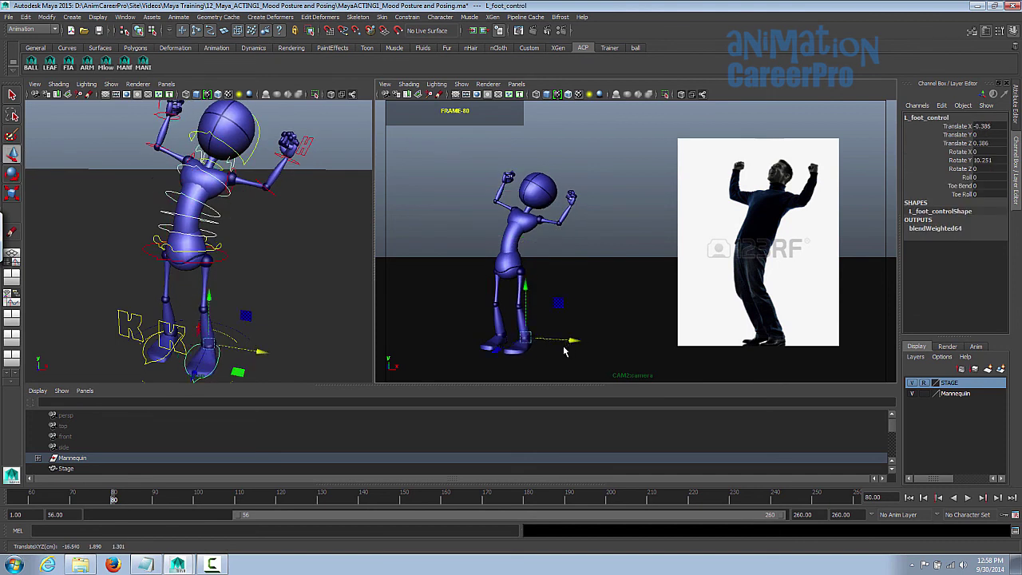
pyautogui.press('q')
# Turn the right foot outward by rotating R_foot_control to about -20.9 degrees in Y.
pyautogui.click(221, 261)
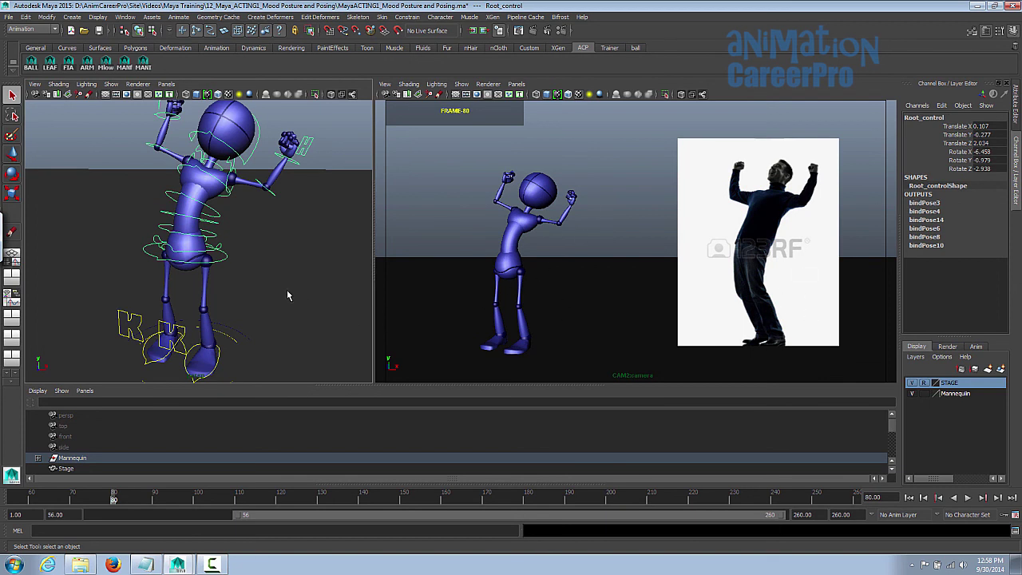
pyautogui.keyDown('alt'); pyautogui.moveTo(289, 295); pyautogui.dragTo(295, 288); pyautogui.keyUp('alt')
pyautogui.keyDown('alt'); pyautogui.moveTo(295, 288); pyautogui.dragTo(288, 285); pyautogui.keyUp('alt')
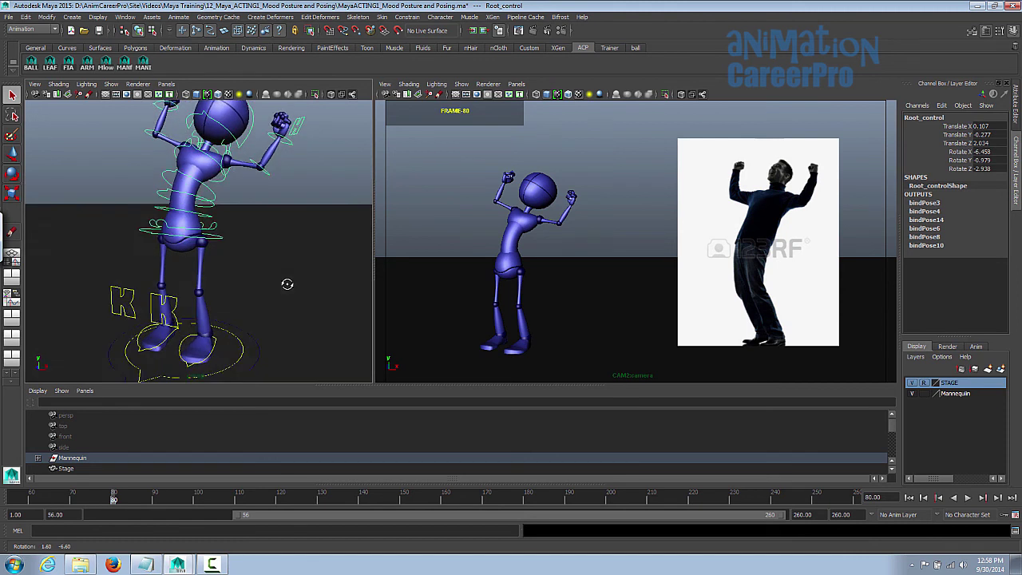
pyautogui.click(174, 346)
pyautogui.click(168, 343)
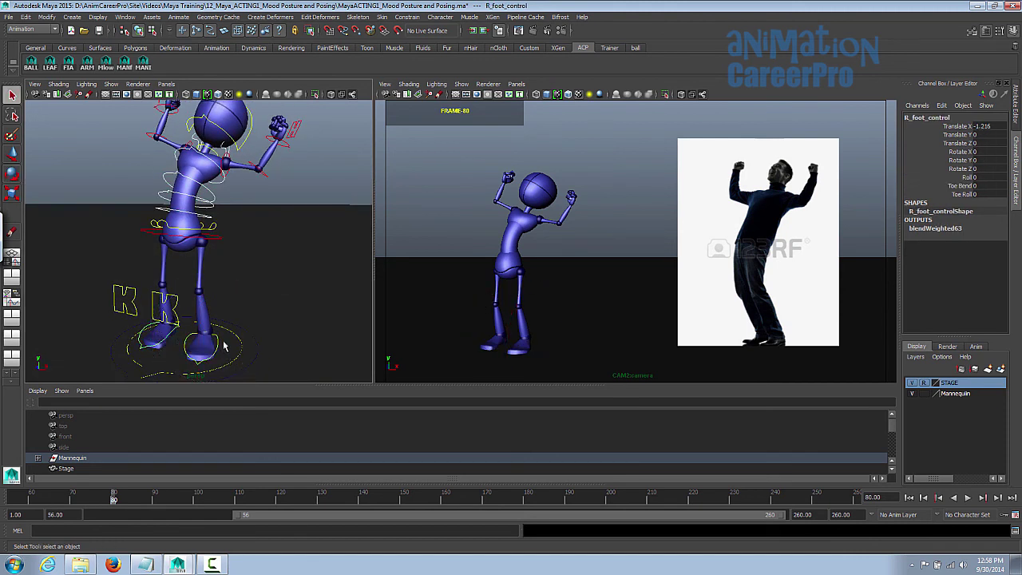
pyautogui.press('e')
pyautogui.moveTo(517, 343); pyautogui.dragTo(501, 351)
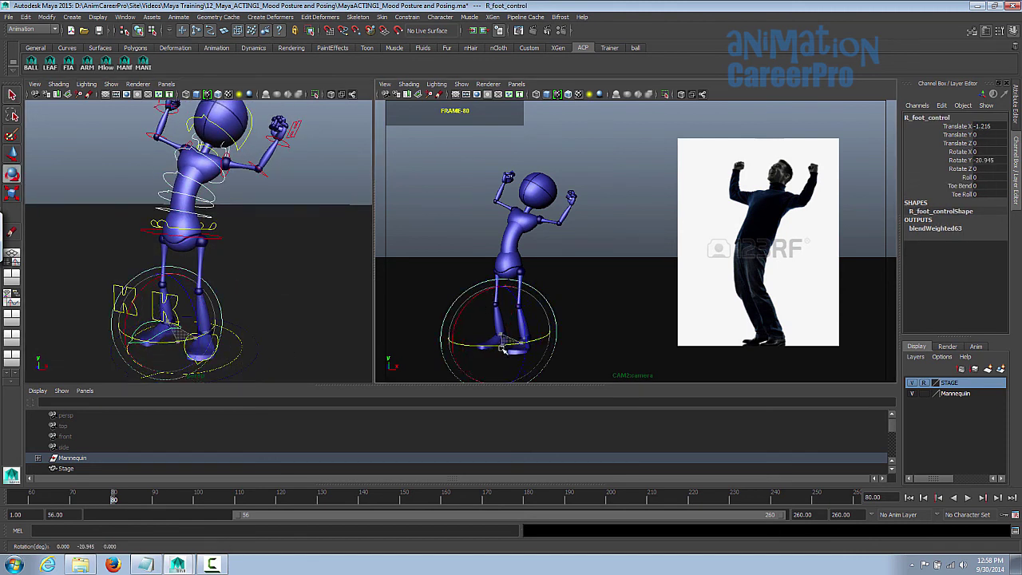
# Shift the hips back and down by moving Root_control to about -1.46, -0.75, 2.75, and adjust its rotation.
pyautogui.press('q')
pyautogui.click(214, 236)
pyautogui.press('w')
pyautogui.moveTo(508, 264); pyautogui.dragTo(496, 270)
pyautogui.press('e')
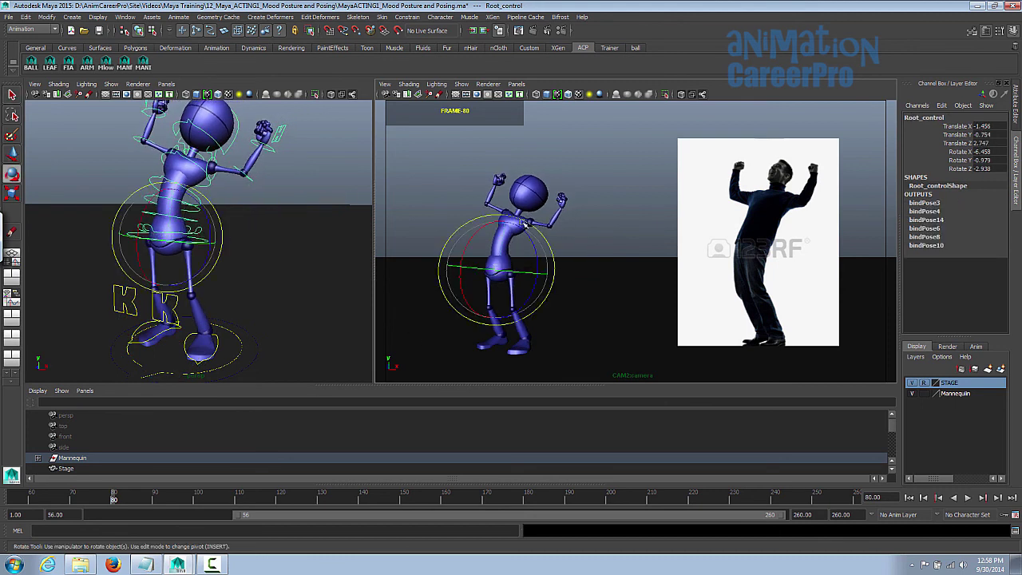
pyautogui.moveTo(521, 220); pyautogui.dragTo(528, 225)
# Adjust the head's tilt by rotating the control around the neck.
pyautogui.click(212, 148)
pyautogui.moveTo(533, 170); pyautogui.dragTo(575, 188)
pyautogui.press('q')
# Repose the left arm, rotating L_Shoulder to about -76.1, -4.9, 9.4 degrees and L_Wrist to about -64.6, -18.8, -12.4 degrees.
pyautogui.click(232, 174)
pyautogui.press('e')
pyautogui.press('q')
pyautogui.click(254, 182)
pyautogui.press('e')
pyautogui.press('q')
pyautogui.moveTo(593, 231); pyautogui.dragTo(613, 212)
pyautogui.click(271, 159)
pyautogui.press('e')
pyautogui.press('q')
pyautogui.keyDown('alt'); pyautogui.moveTo(295, 207); pyautogui.dragTo(297, 238, button='middle'); pyautogui.keyUp('alt')
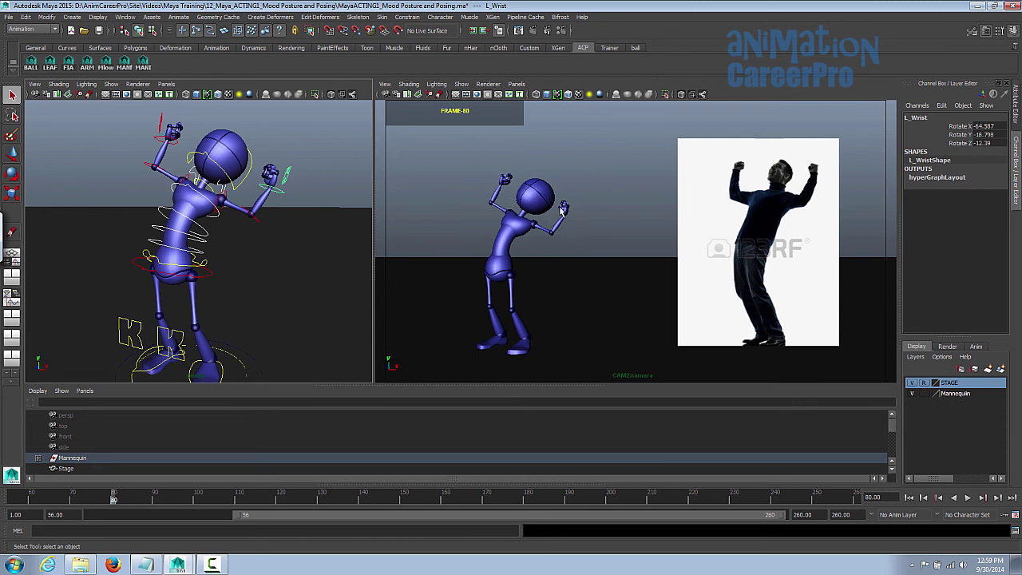
# Fine-tune the left upper arm by rotating L_Shoulder to about -76.2, -0.7 and 10.5 degrees.
pyautogui.click(224, 200)
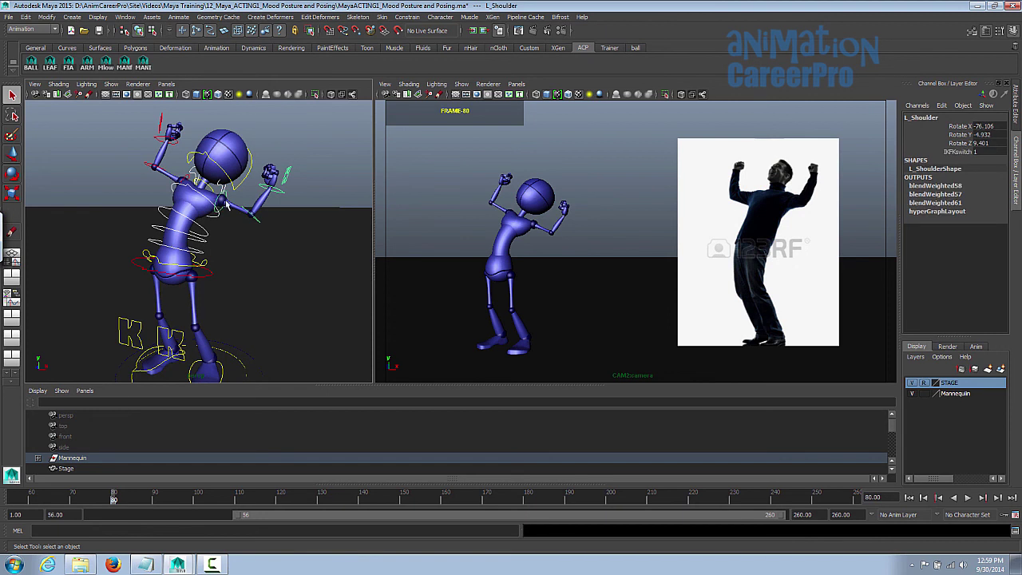
pyautogui.press('e')
pyautogui.moveTo(559, 227)
pyautogui.mouseDown()
pyautogui.moveTo(523, 213)
pyautogui.moveTo(534, 233)
pyautogui.moveTo(550, 224)
pyautogui.mouseUp()
pyautogui.press('q')
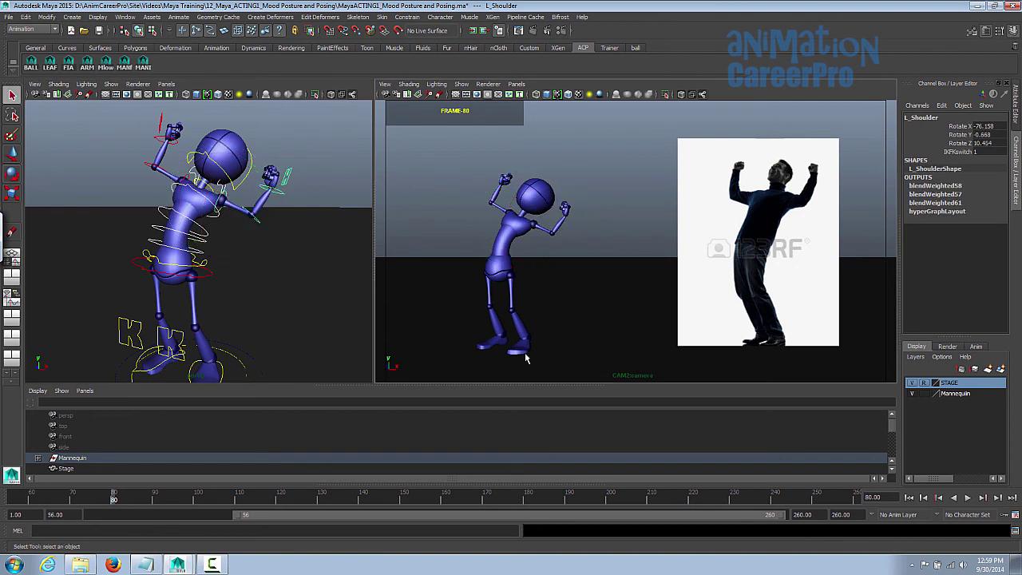